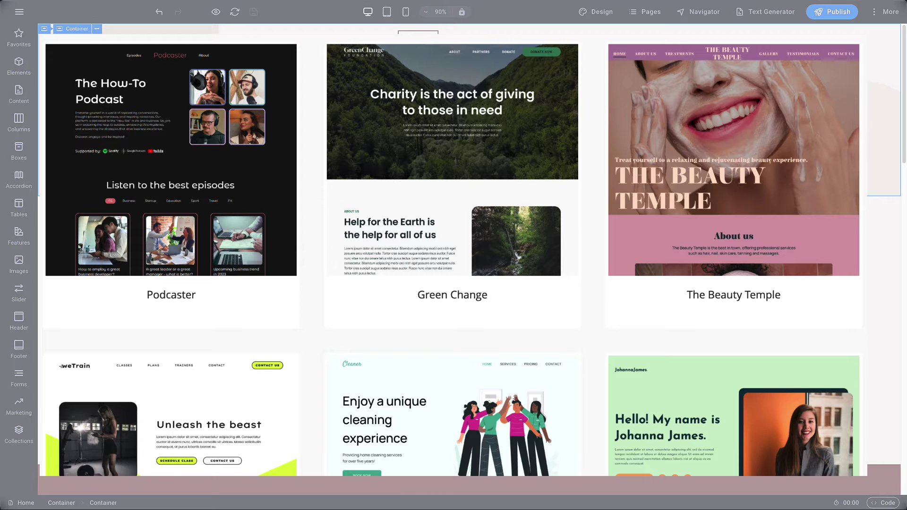
# Step: Scroll down through the template gallery to find the CoachLife template
pyautogui.scroll(-6, 453, 255)
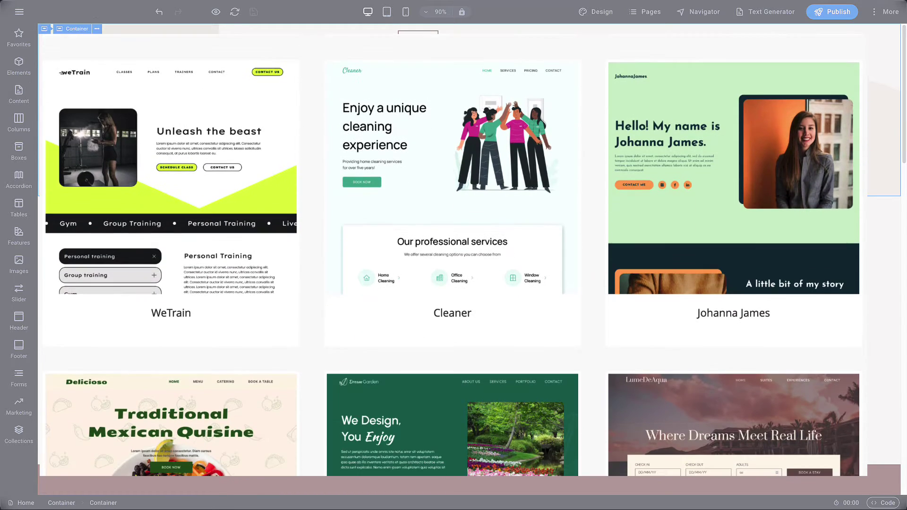
pyautogui.scroll(-3, 453, 255)
pyautogui.scroll(-4, 452, 255)
pyautogui.scroll(-5, 453, 255)
pyautogui.scroll(-4, 453, 255)
pyautogui.scroll(-8, 453, 255)
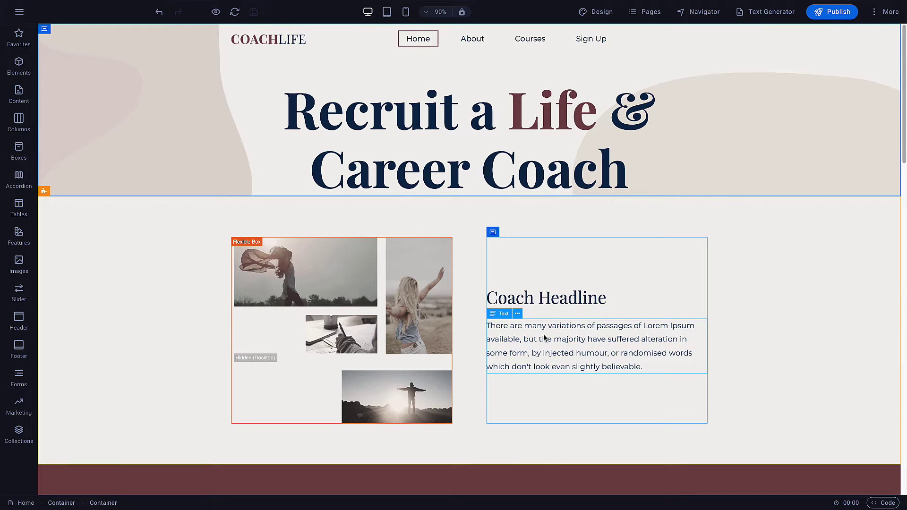
# Step: Rewrite the Coach Headline heading as 'Healthy Living' and center-align it
pyautogui.click(556, 302)
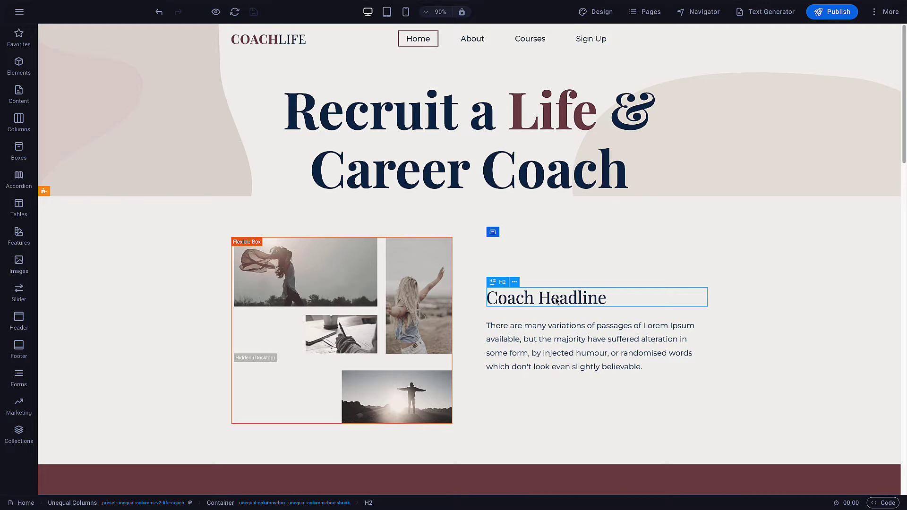
pyautogui.doubleClick(556, 301)
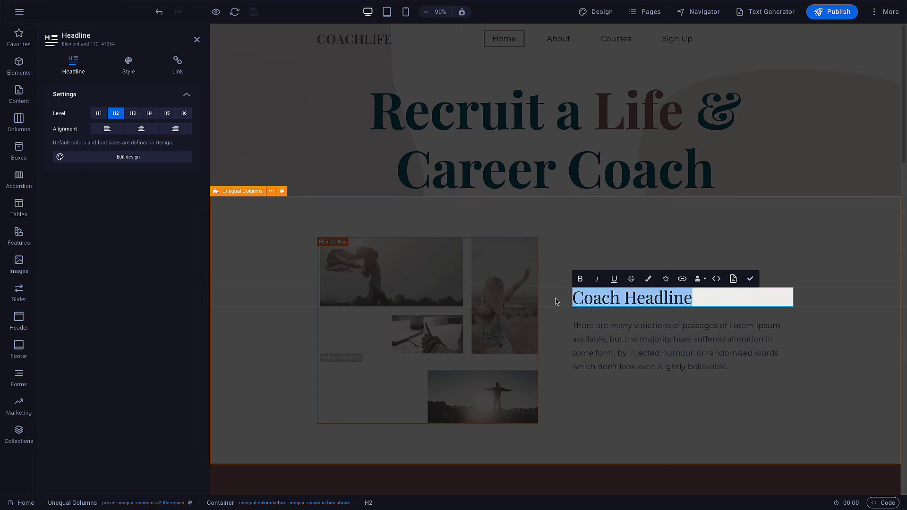
pyautogui.write('Hea')
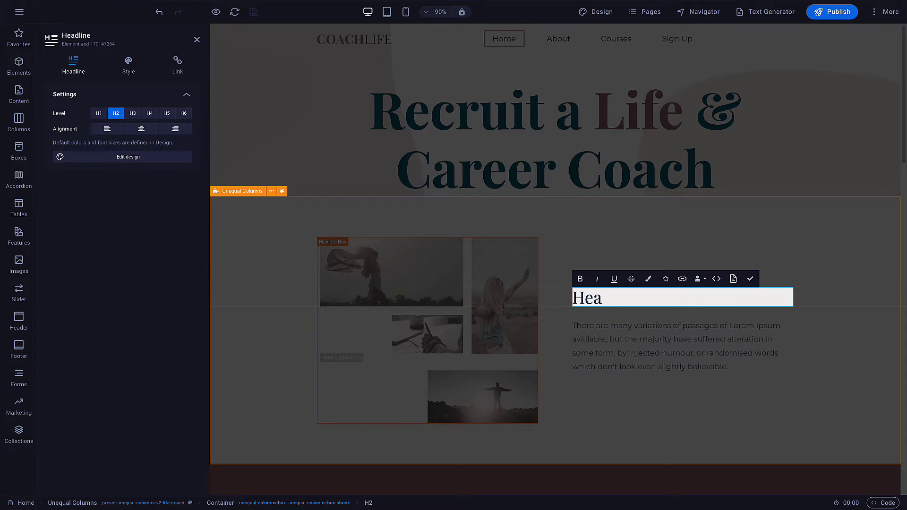
pyautogui.write('lthy Living')
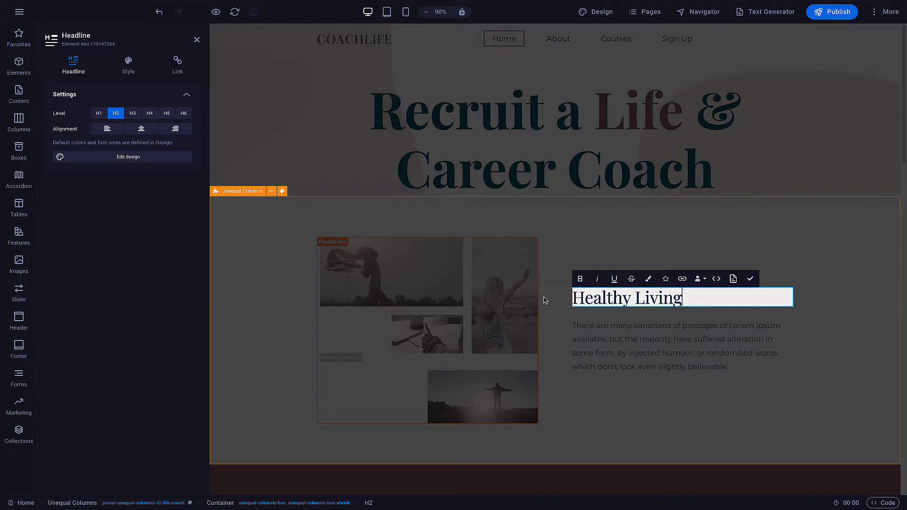
pyautogui.click(140, 130)
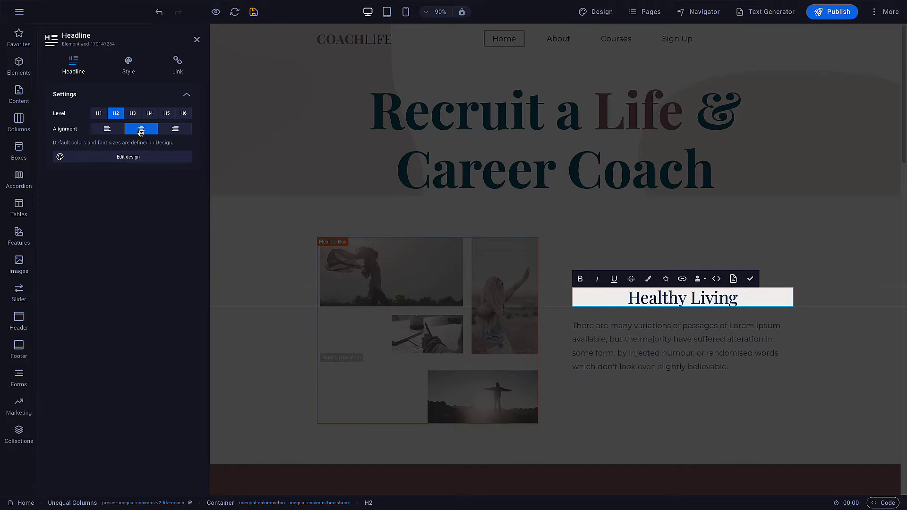
pyautogui.click(750, 279)
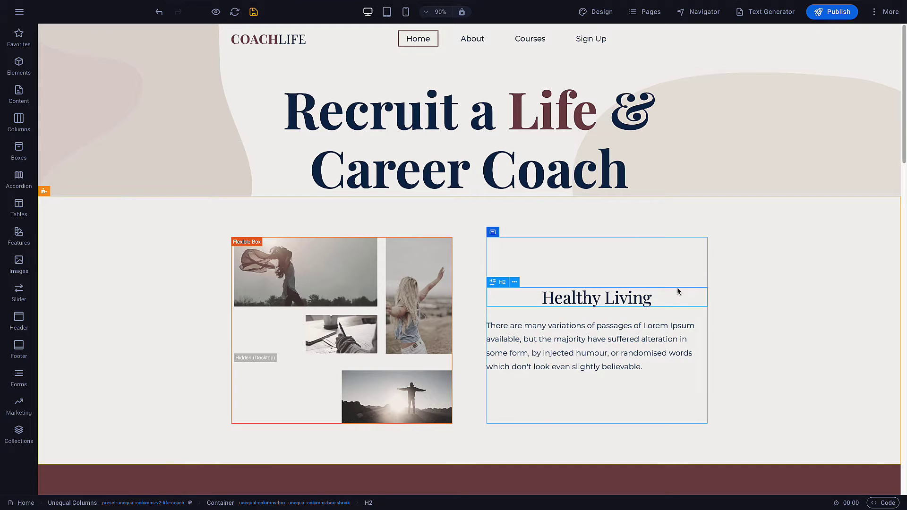
pyautogui.moveTo(644, 300)
pyautogui.mouseDown()
pyautogui.moveTo(628, 277)
pyautogui.moveTo(624, 229)
pyautogui.mouseUp()
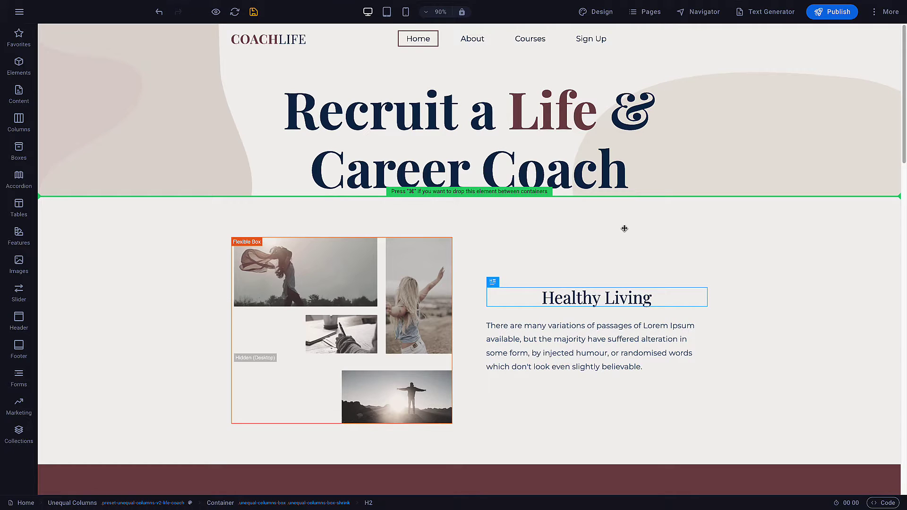
pyautogui.moveTo(624, 228); pyautogui.dragTo(624, 229)
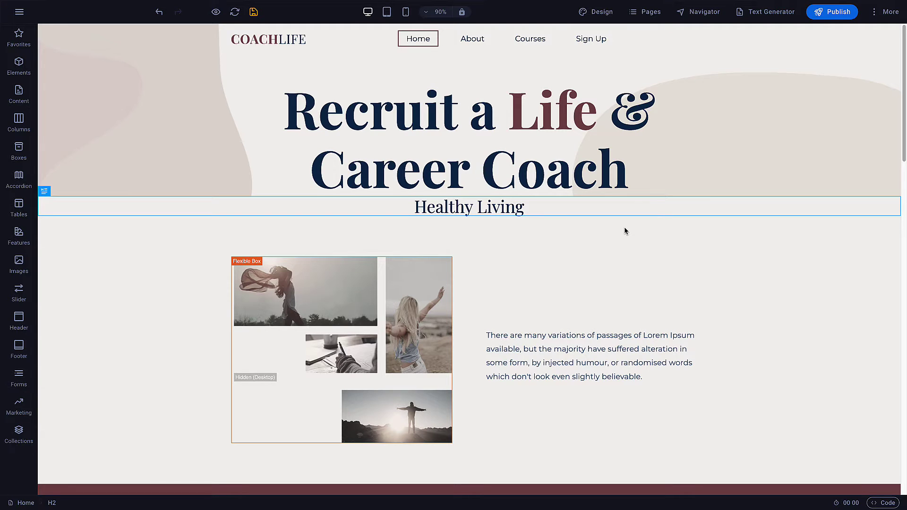
pyautogui.hotkey('ctrl', 'z')
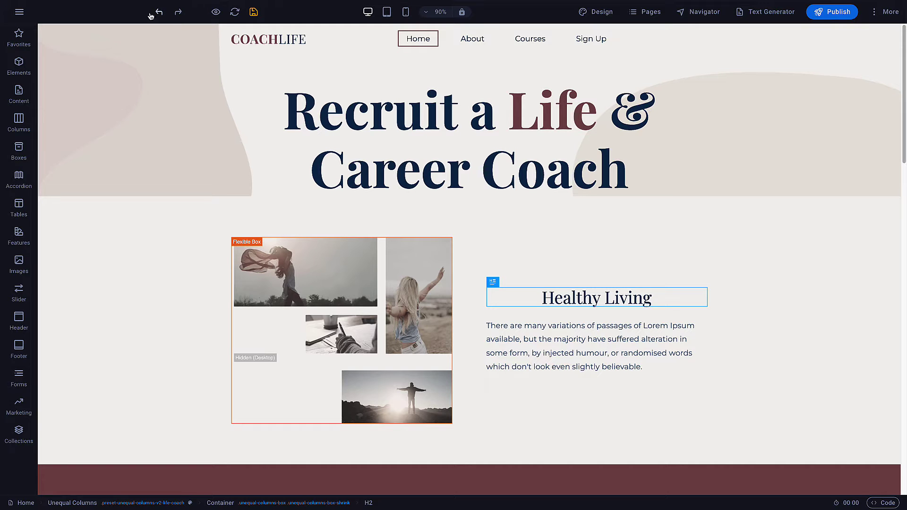
pyautogui.click(20, 13)
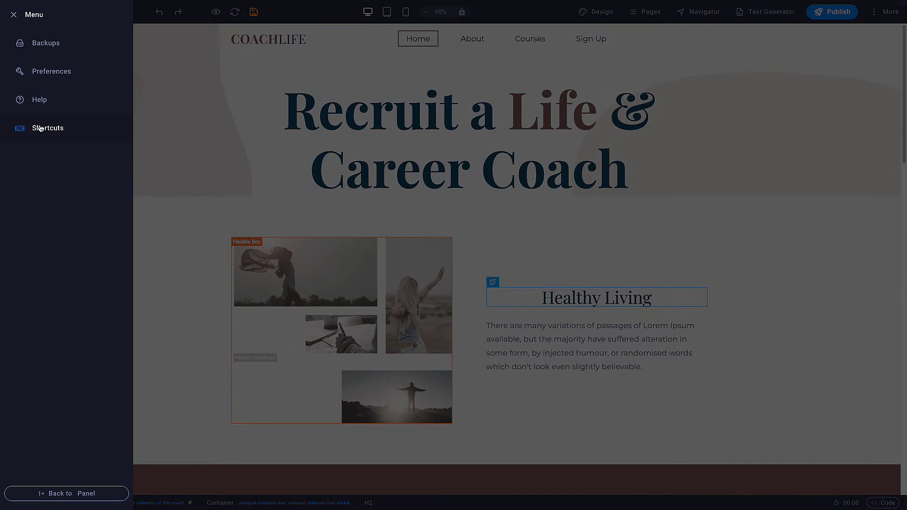
pyautogui.click(40, 127)
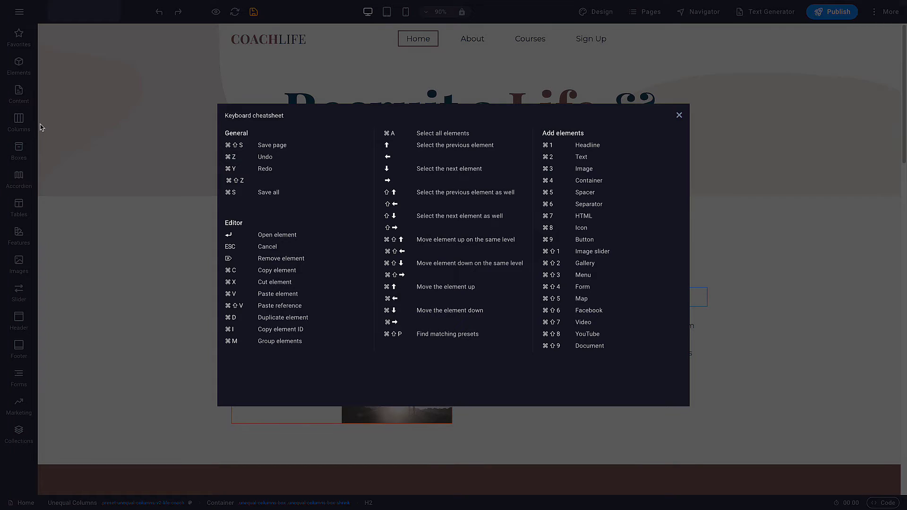
pyautogui.click(678, 116)
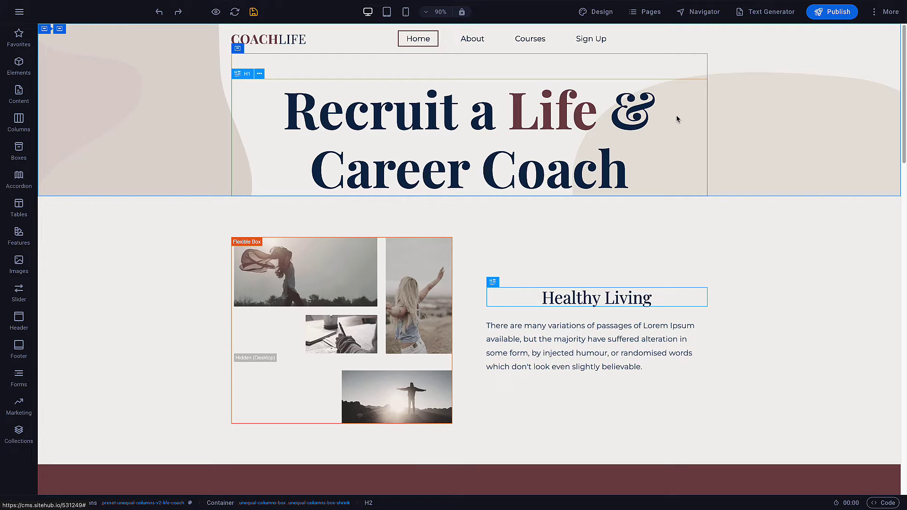
pyautogui.click(17, 69)
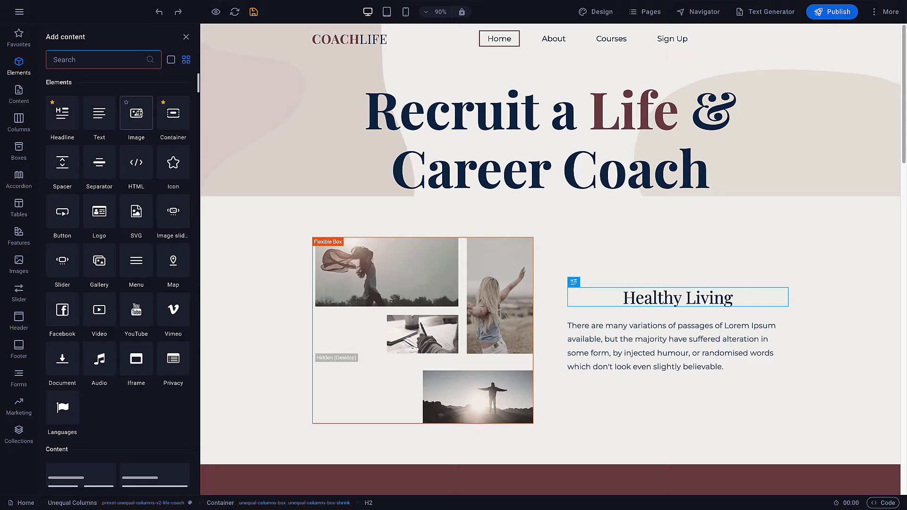
pyautogui.moveTo(137, 113); pyautogui.dragTo(221, 180)
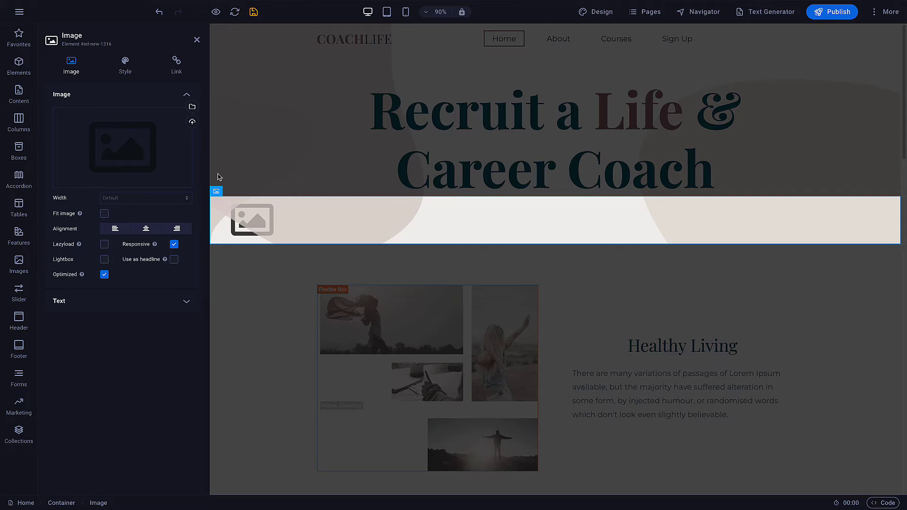
pyautogui.hotkey('ctrl', 'z')
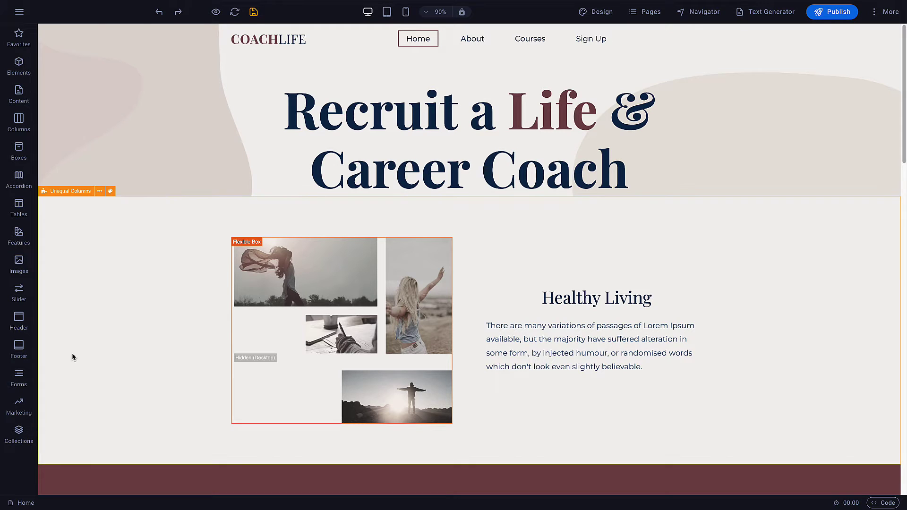
# Step: Replace the COACHLIFE logo with the uploaded Racco-Gym logo file across the whole site
pyautogui.click(274, 40)
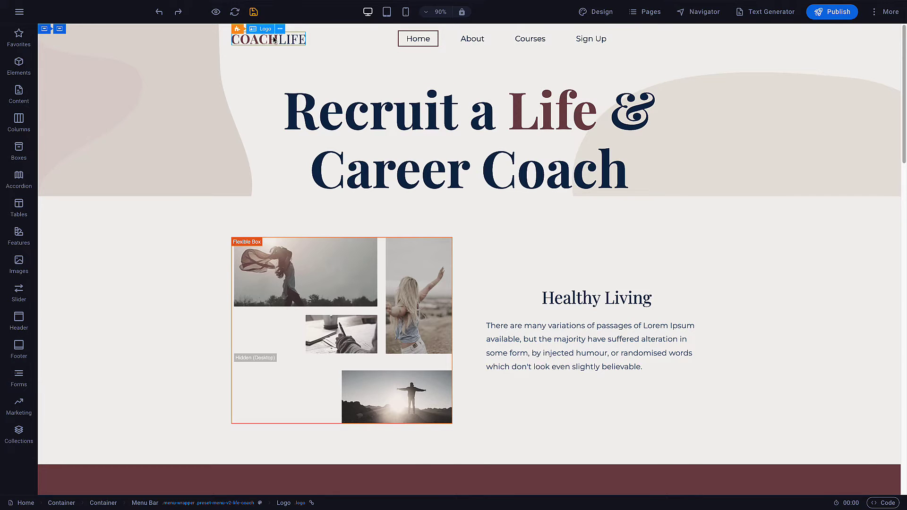
pyautogui.doubleClick(274, 40)
pyautogui.click(192, 124)
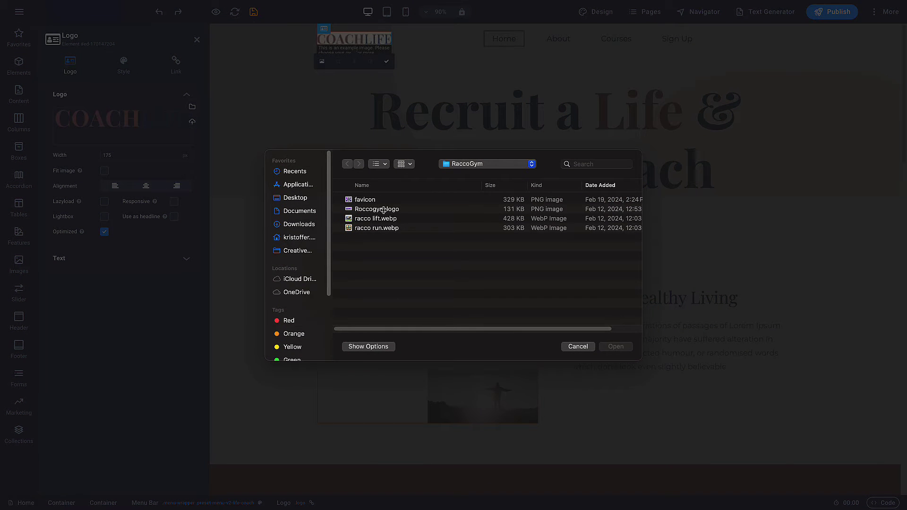
pyautogui.doubleClick(386, 209)
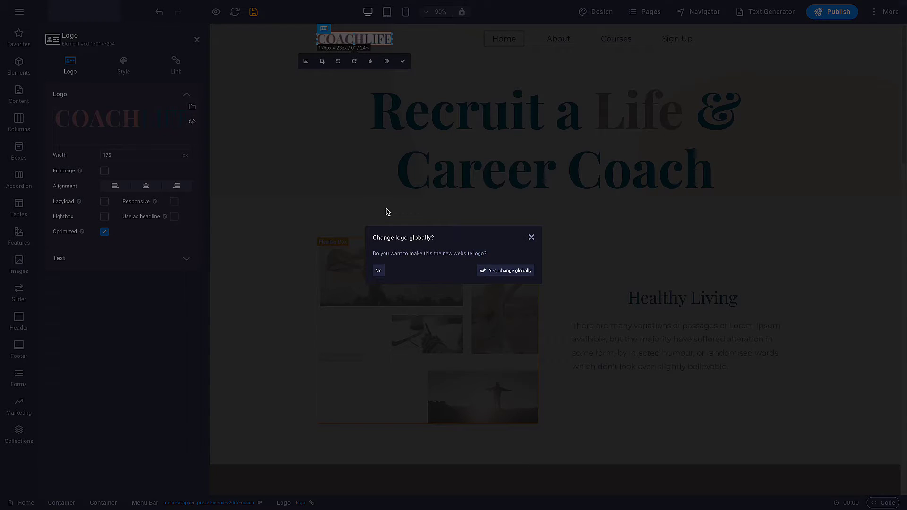
pyautogui.click(489, 272)
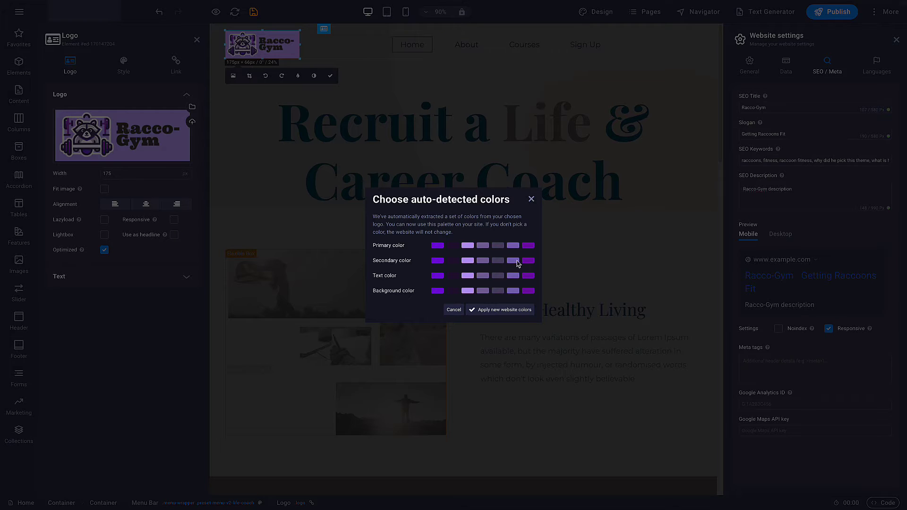
# Step: Apply a purple logo palette: second primary, fifth secondary and third background shades
pyautogui.click(451, 246)
pyautogui.click(498, 261)
pyautogui.click(466, 291)
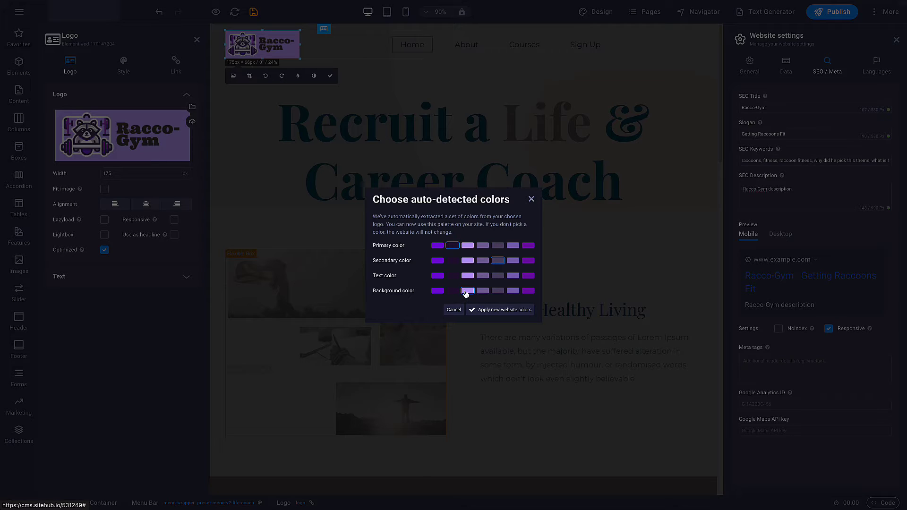
pyautogui.click(495, 310)
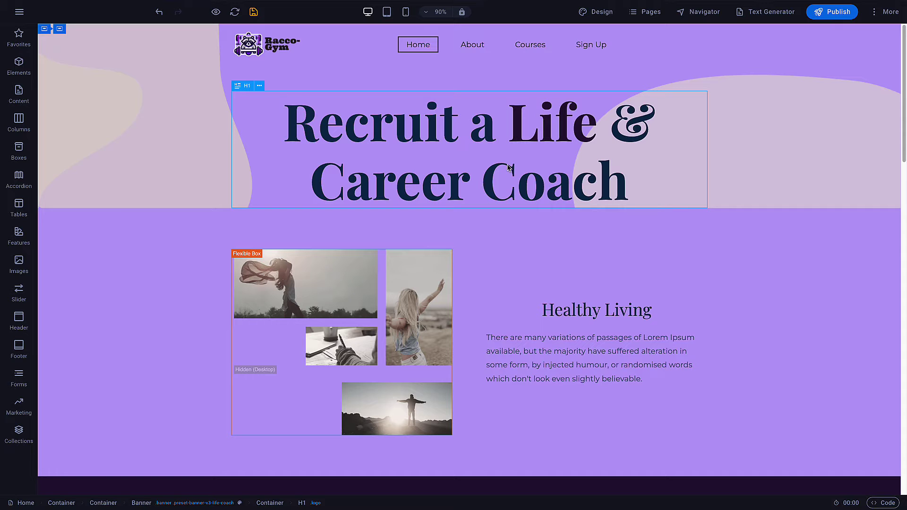
# Step: Change the hero heading text to 'Fitness for Raccoons!'
pyautogui.doubleClick(508, 168)
pyautogui.write('Fitness for Raccoons!')
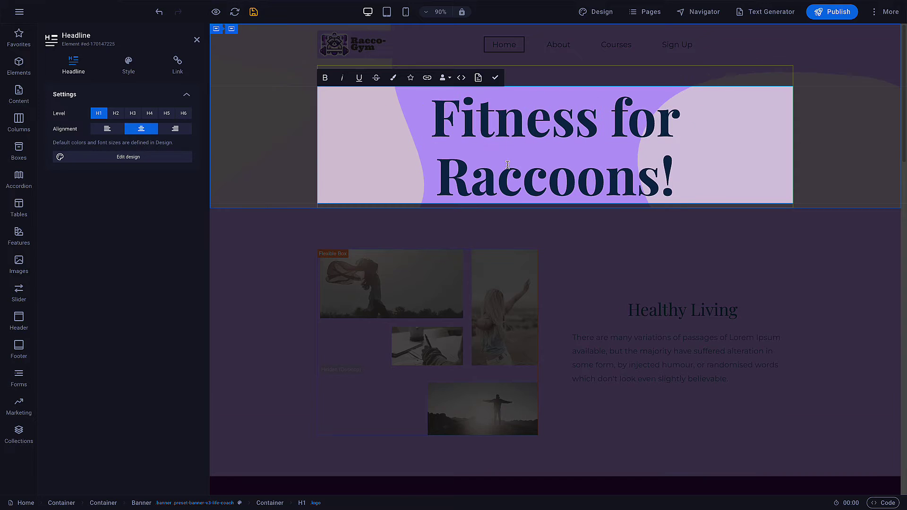
pyautogui.click(566, 244)
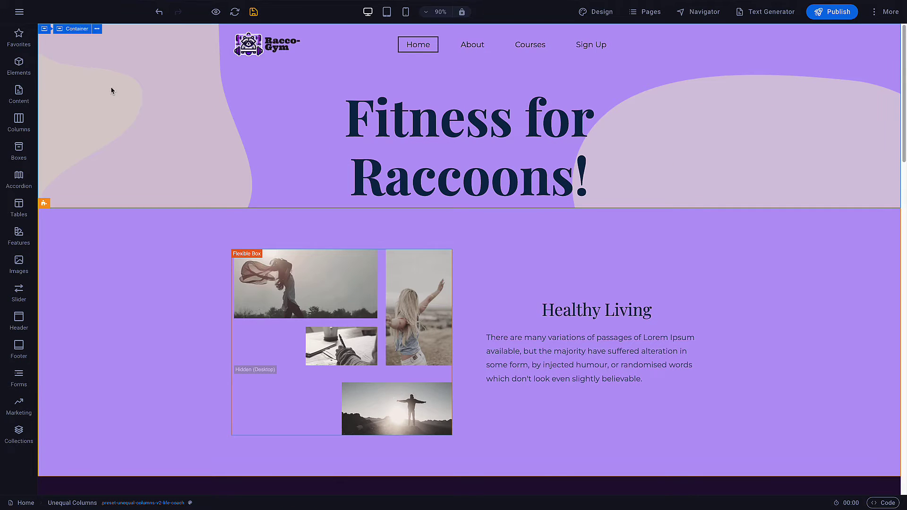
pyautogui.click(19, 65)
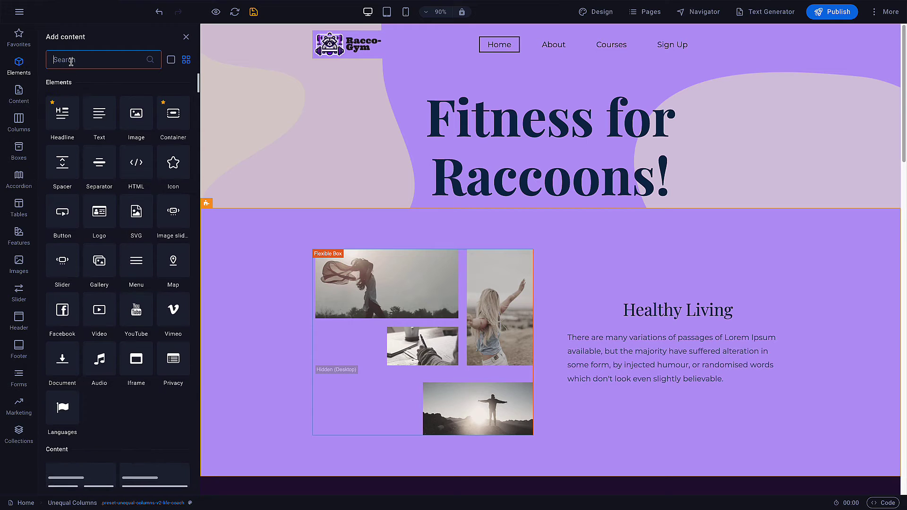
# Step: Insert a cards row below the hero, set it to 4 columns, and duplicate the third card
pyautogui.write('cards')
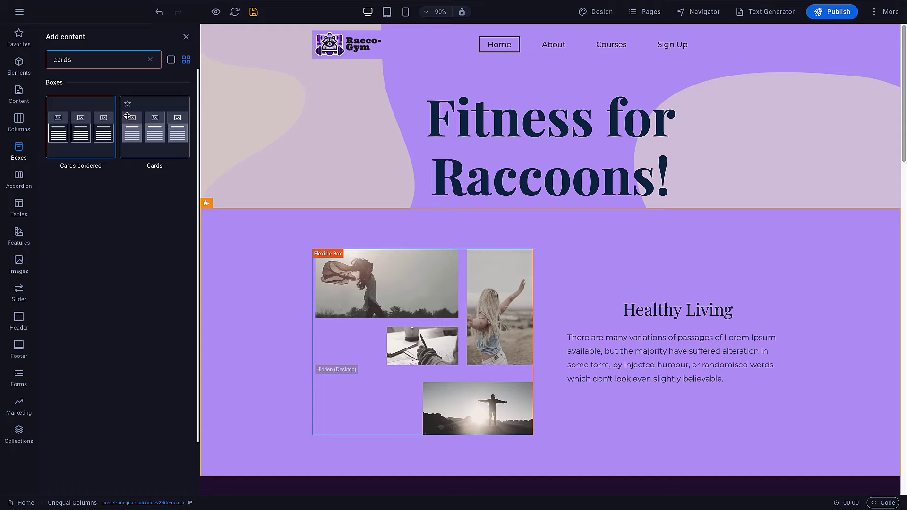
pyautogui.moveTo(146, 118); pyautogui.dragTo(266, 204)
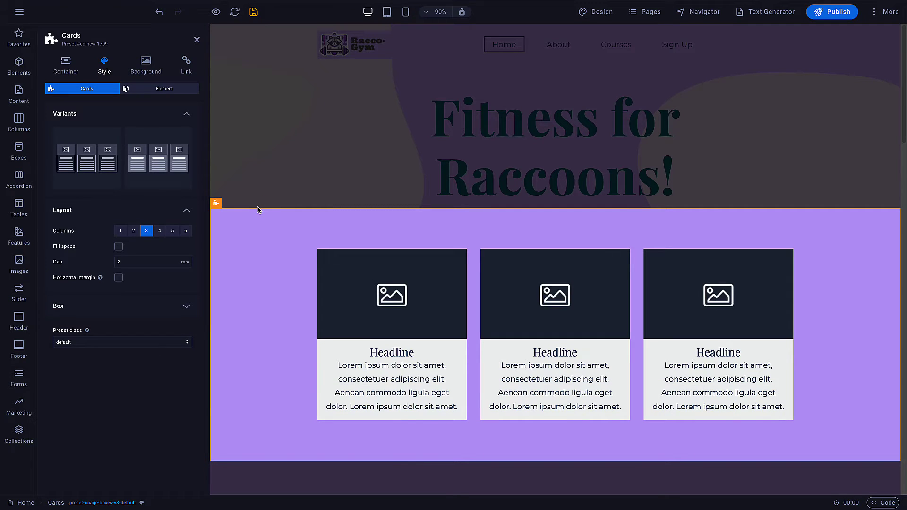
pyautogui.click(101, 306)
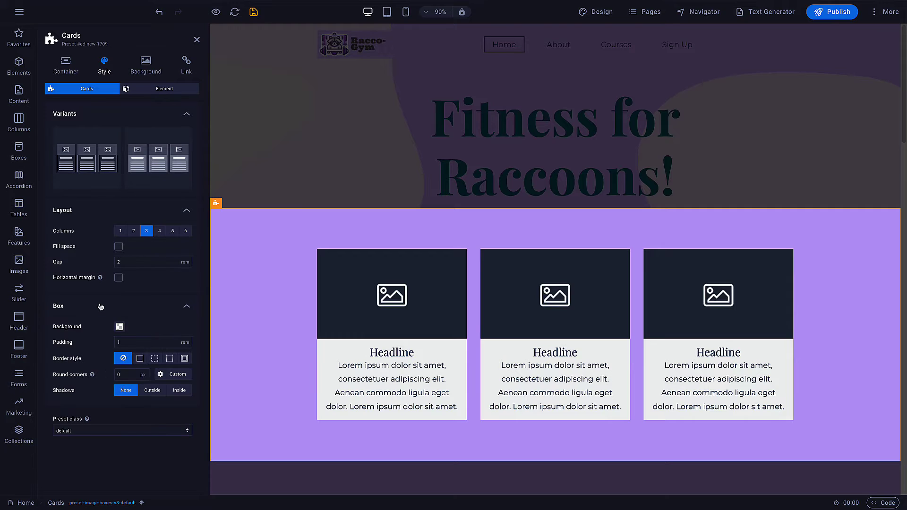
pyautogui.click(100, 307)
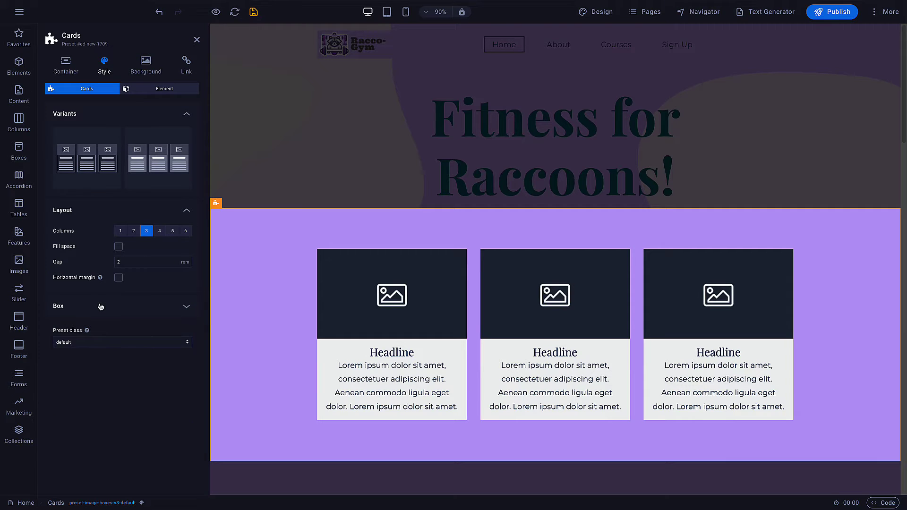
pyautogui.click(153, 93)
pyautogui.click(110, 90)
pyautogui.click(158, 231)
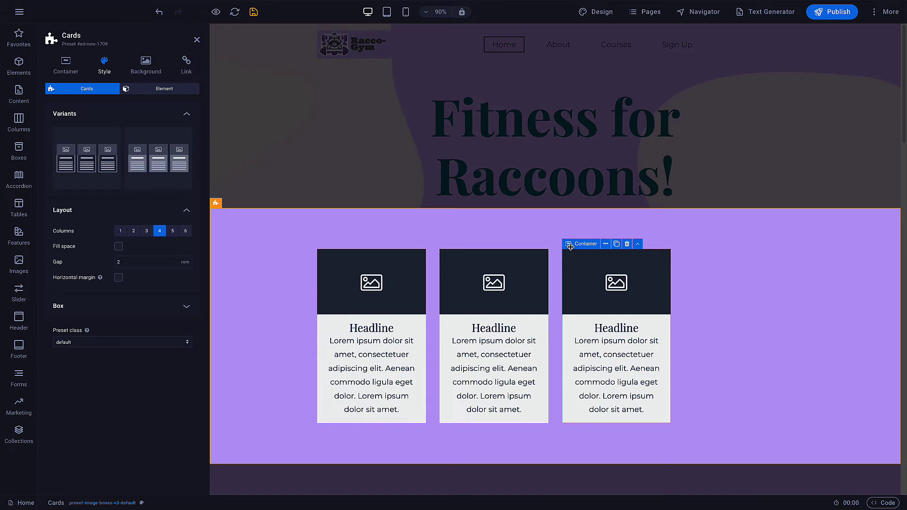
pyautogui.click(615, 246)
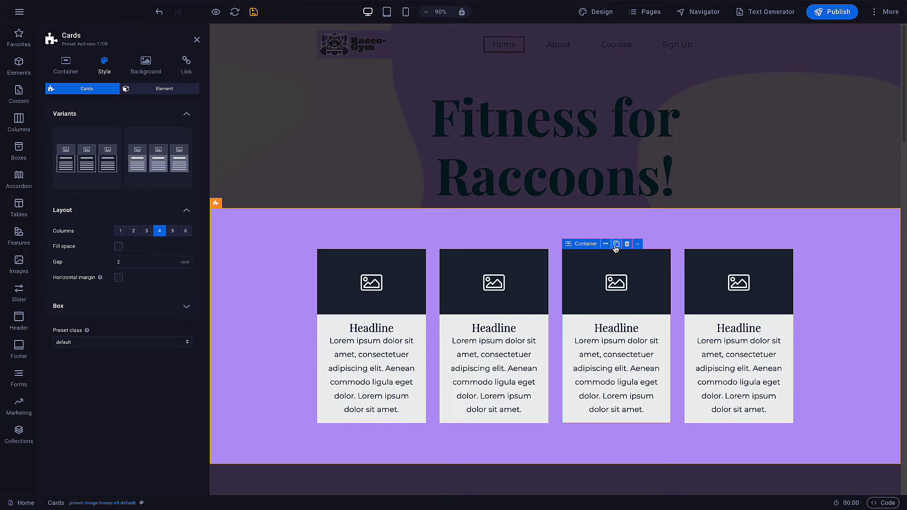
# Step: Upload racco lift.webp as the first card's image
pyautogui.click(365, 279)
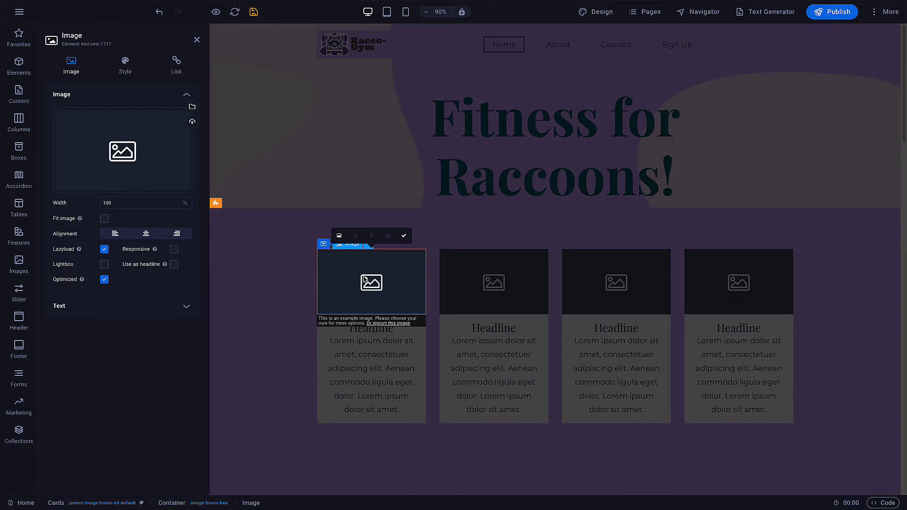
pyautogui.click(192, 123)
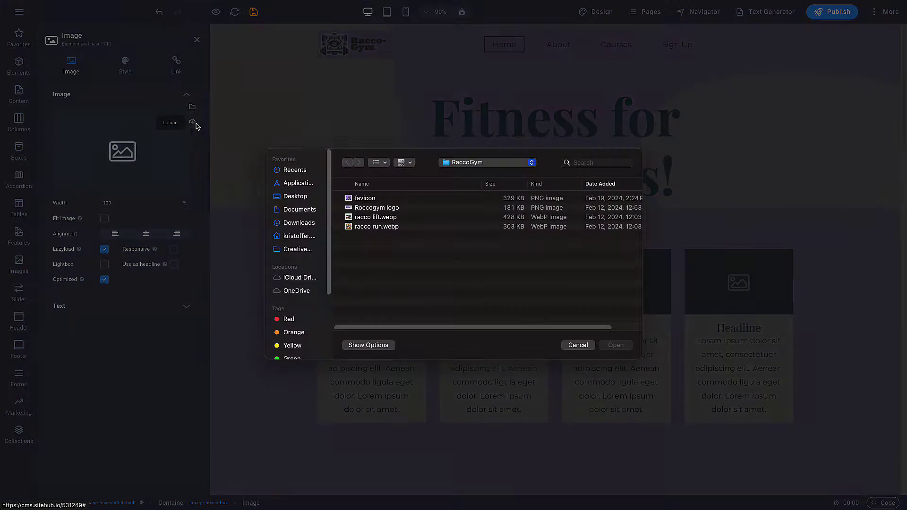
pyautogui.click(413, 221)
pyautogui.doubleClick(413, 222)
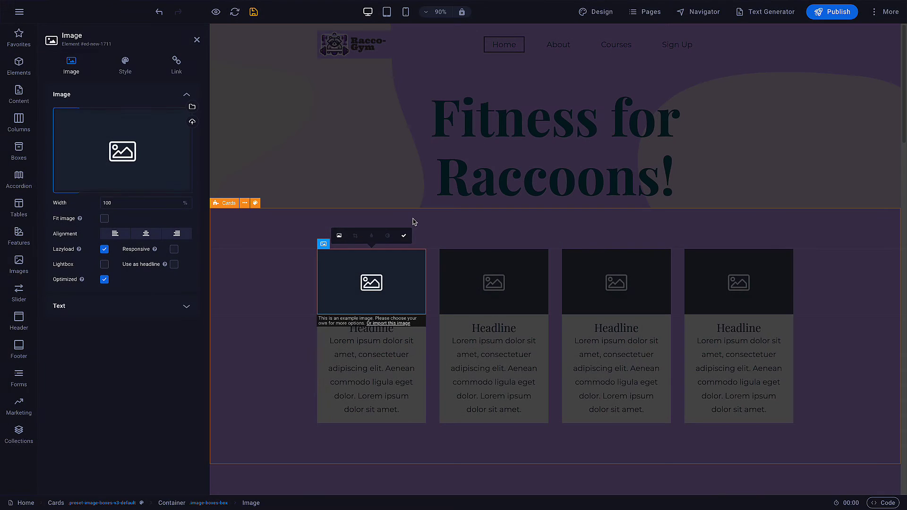
pyautogui.click(422, 236)
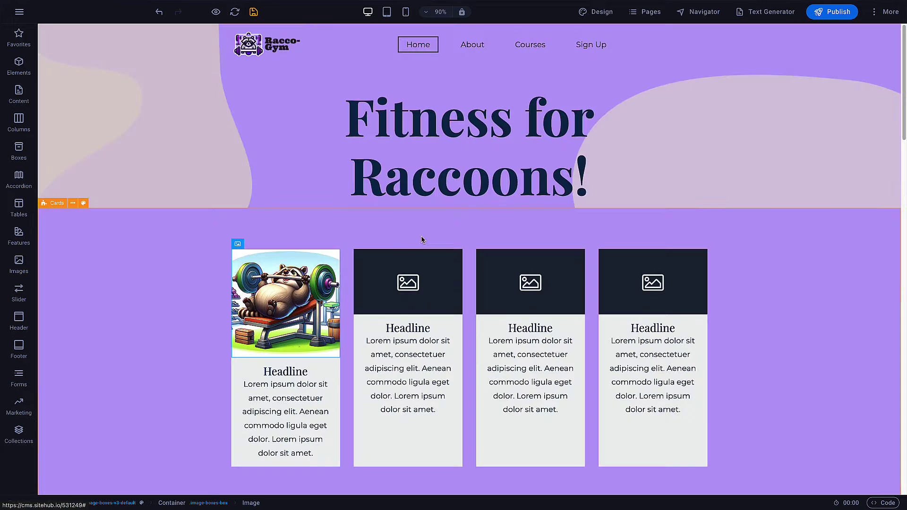
# Step: Title the first card 'Weight Lifting' and replace its paragraph with the pasted COMPANY training text
pyautogui.click(285, 376)
pyautogui.doubleClick(286, 376)
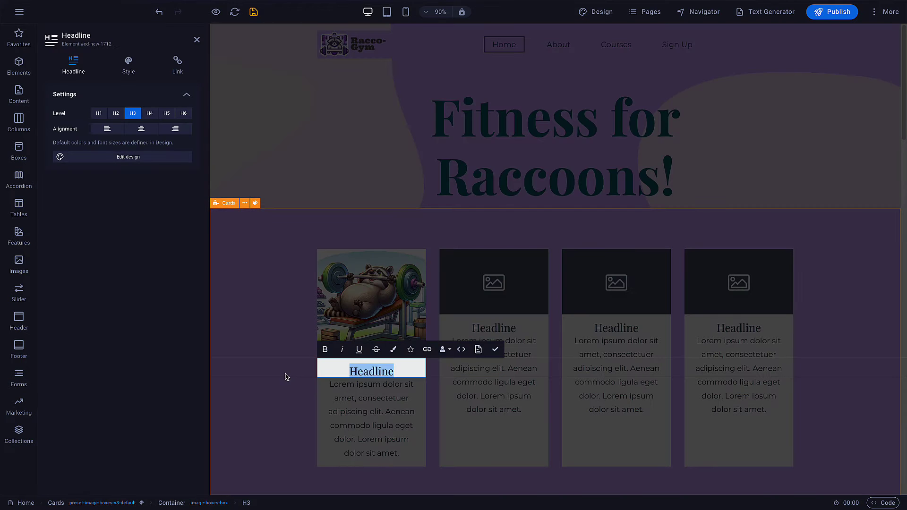
pyautogui.write('Weight Lifting')
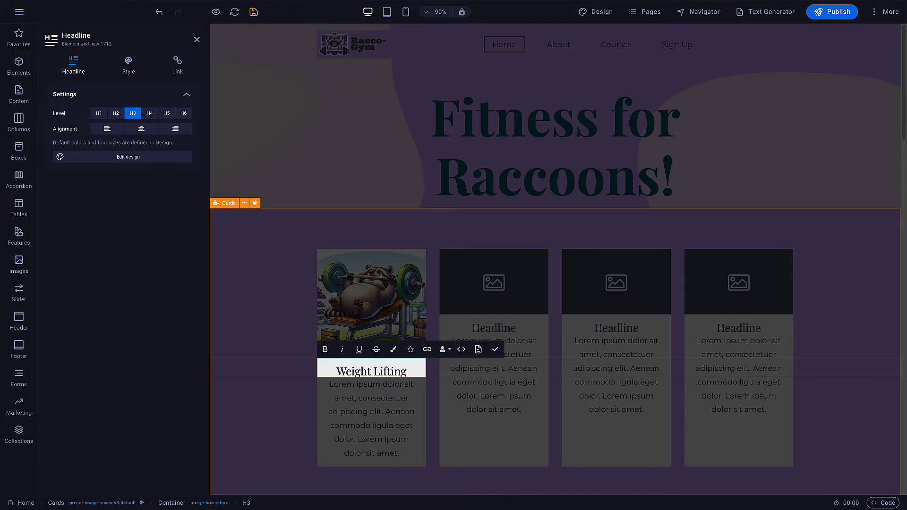
pyautogui.click(495, 349)
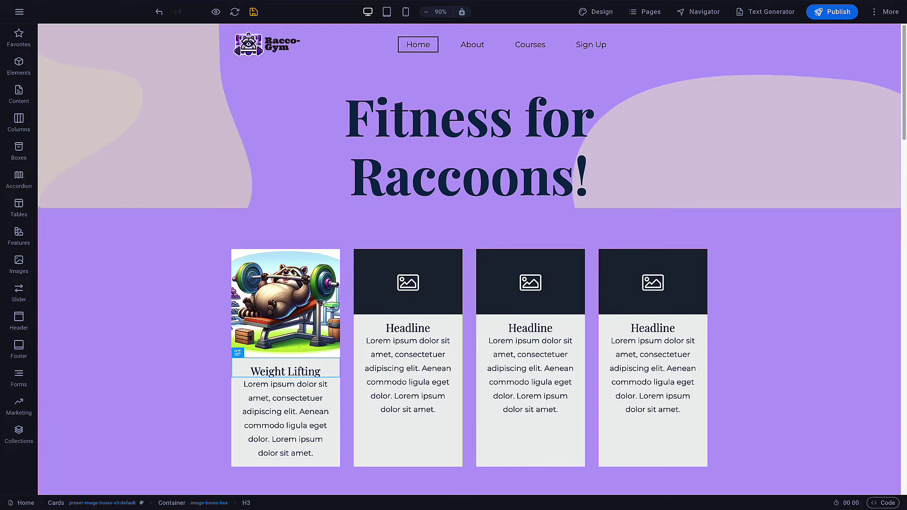
pyautogui.doubleClick(286, 415)
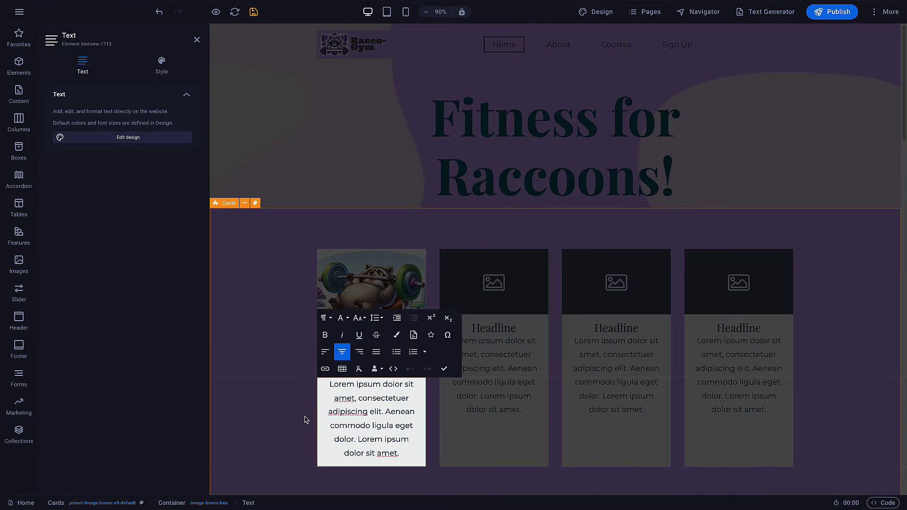
pyautogui.tripleClick(341, 415)
pyautogui.write('COMPANY trains raccoons to lift weights properly for improved strength and agility in their natural habitat.')
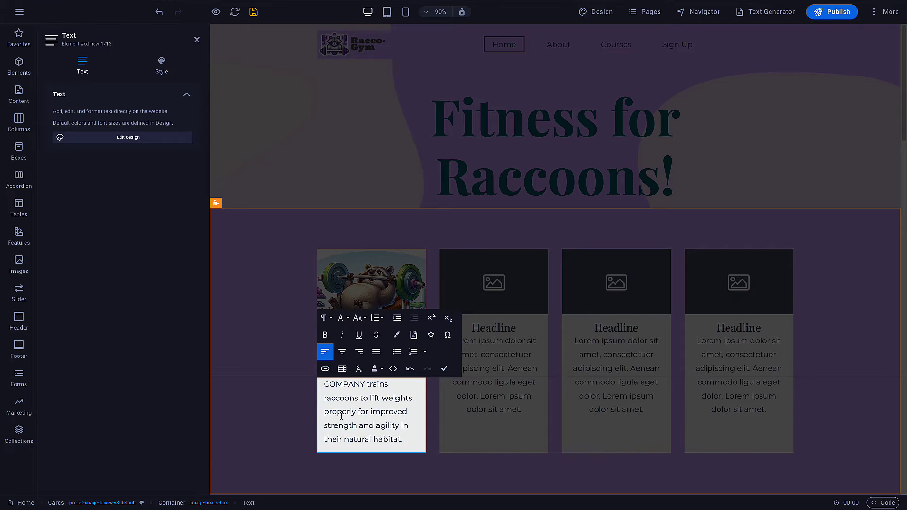
pyautogui.click(444, 369)
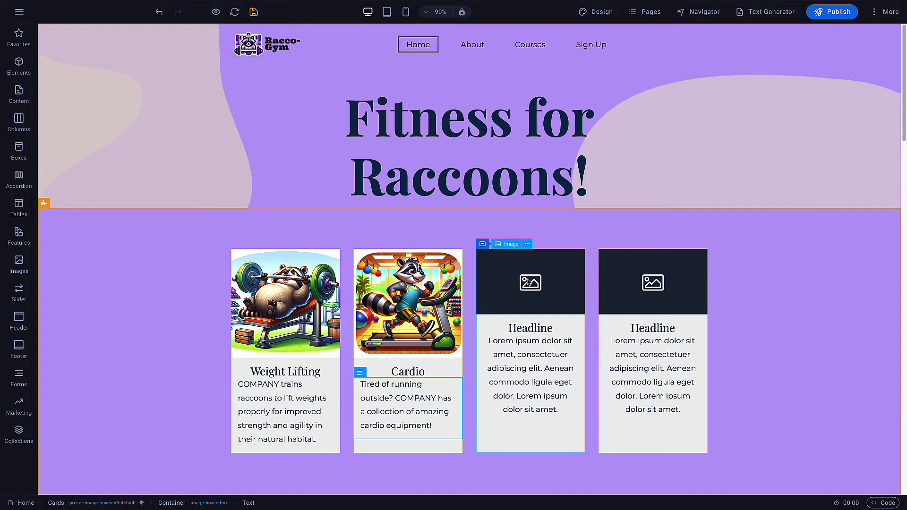
pyautogui.click(529, 282)
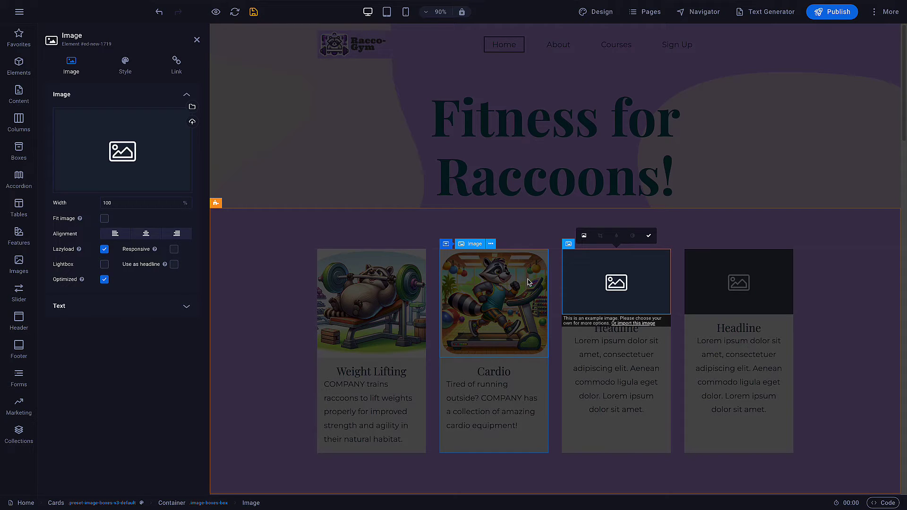
# Step: Insert a raccoon stock photo, found by searching 'raccoon', into the third card
pyautogui.click(193, 108)
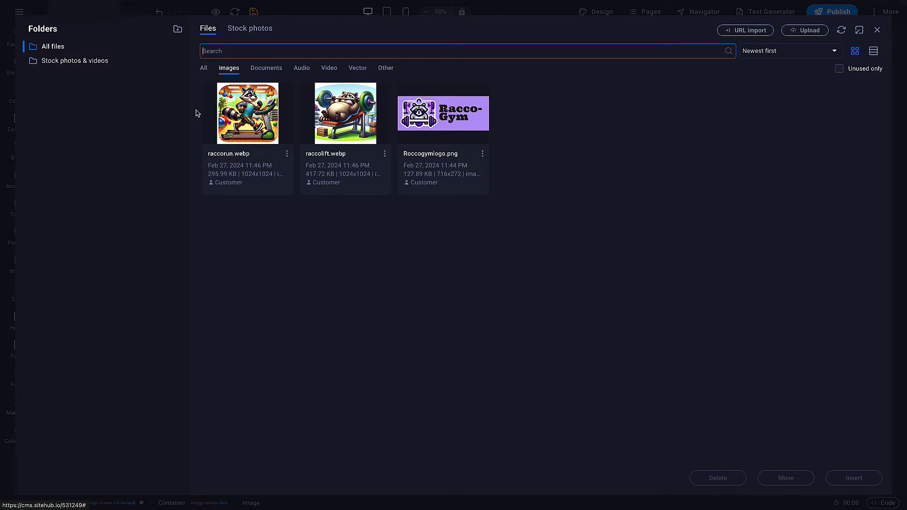
pyautogui.click(251, 30)
pyautogui.click(254, 73)
pyautogui.write('raccoon')
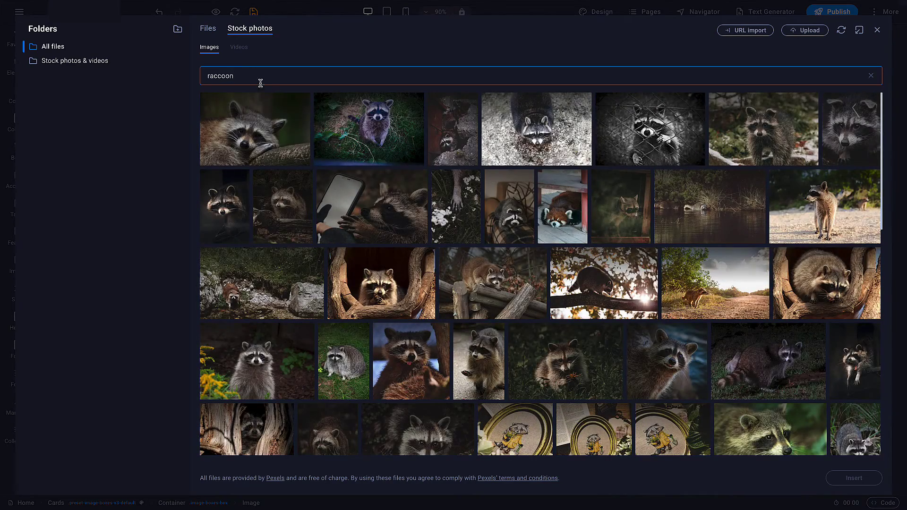
pyautogui.click(514, 259)
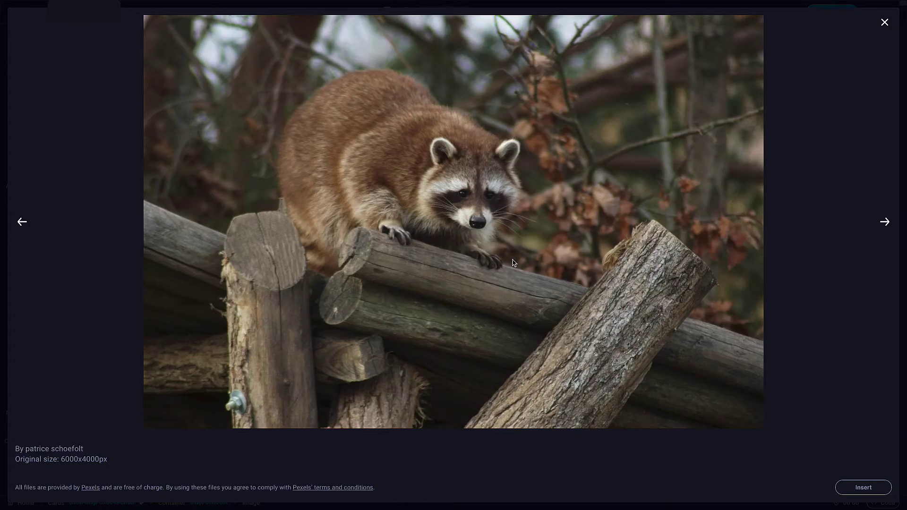
pyautogui.click(862, 488)
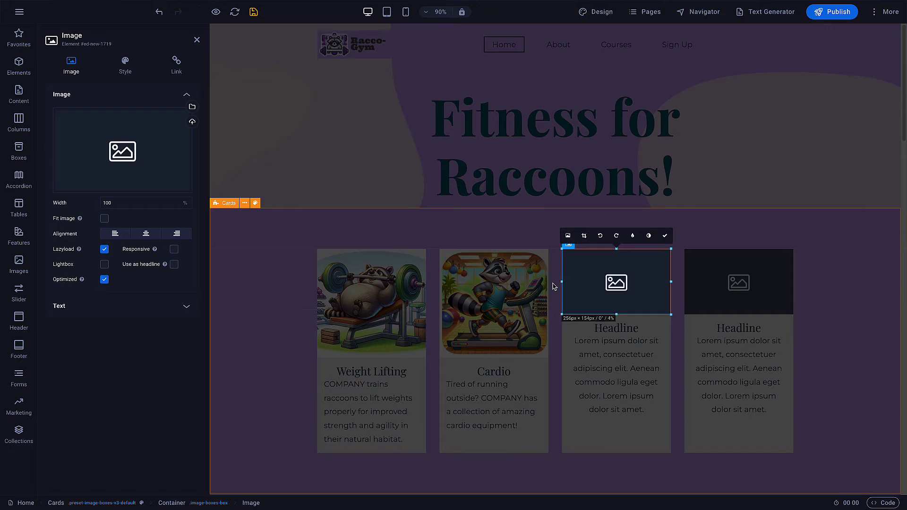
# Step: Set the third card's headline to 'Obstacle Course'
pyautogui.doubleClick(616, 328)
pyautogui.write('O')
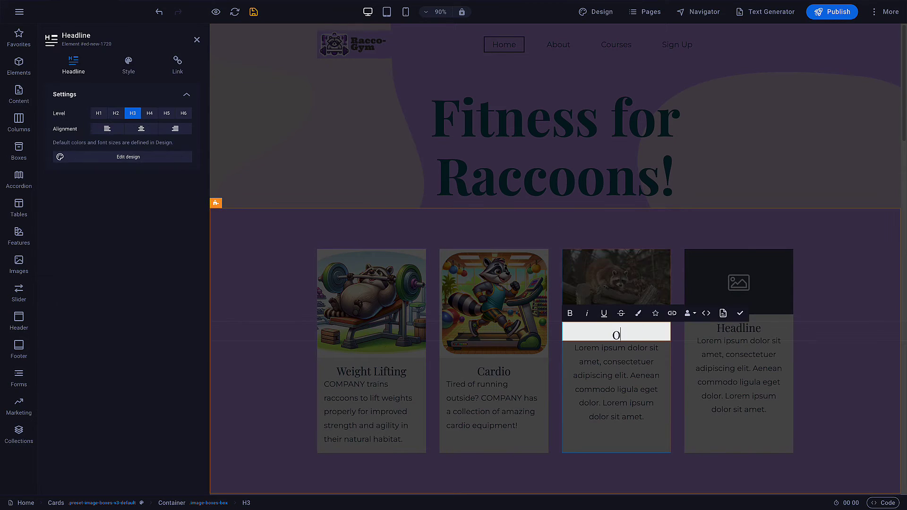
pyautogui.write('bstacle Course')
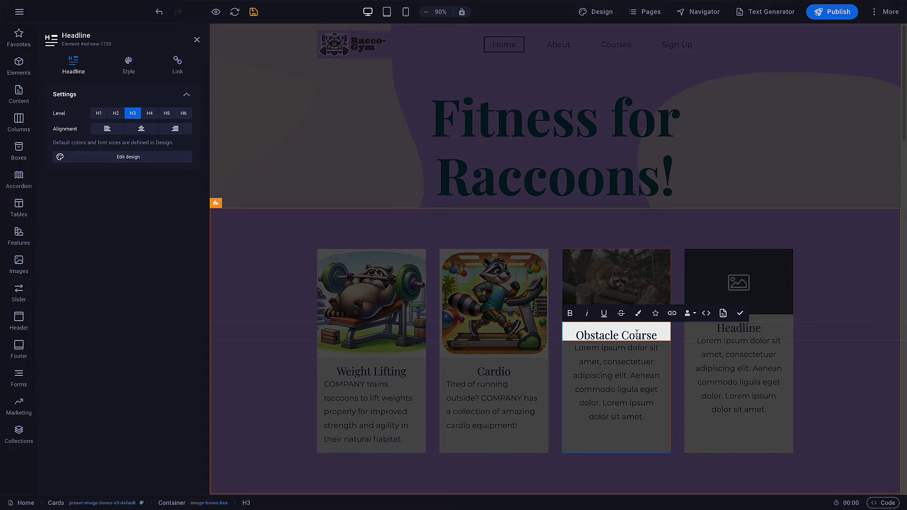
pyautogui.click(625, 363)
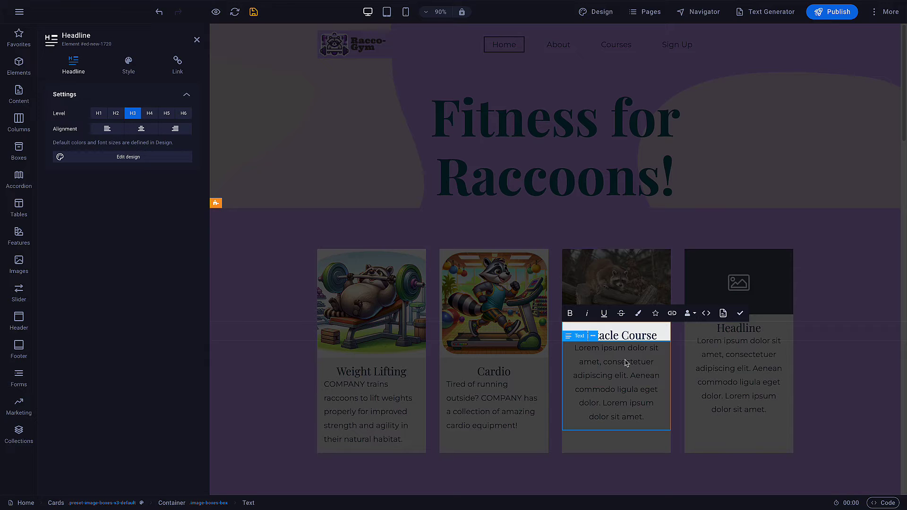
pyautogui.click(625, 362)
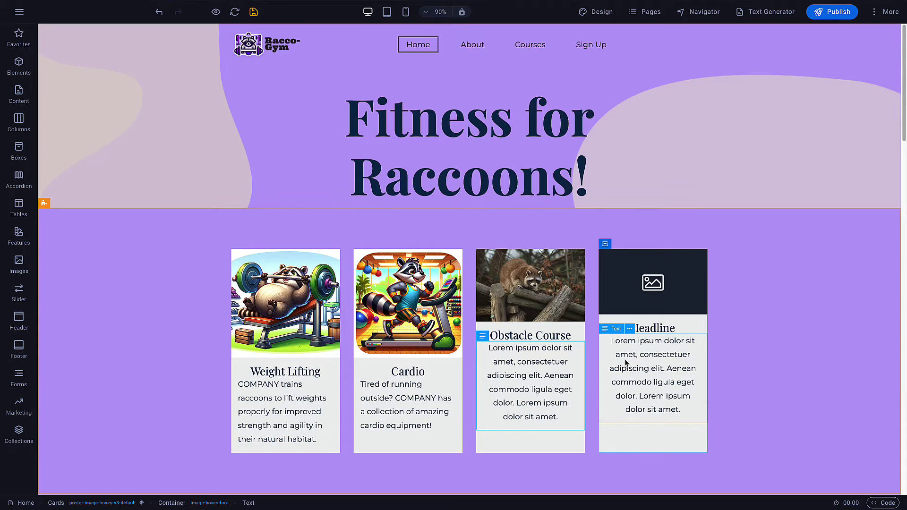
# Step: Generate Friendly-tone copy for the Obstacle Course paragraph about raccoons loving the obstacle course
pyautogui.click(764, 14)
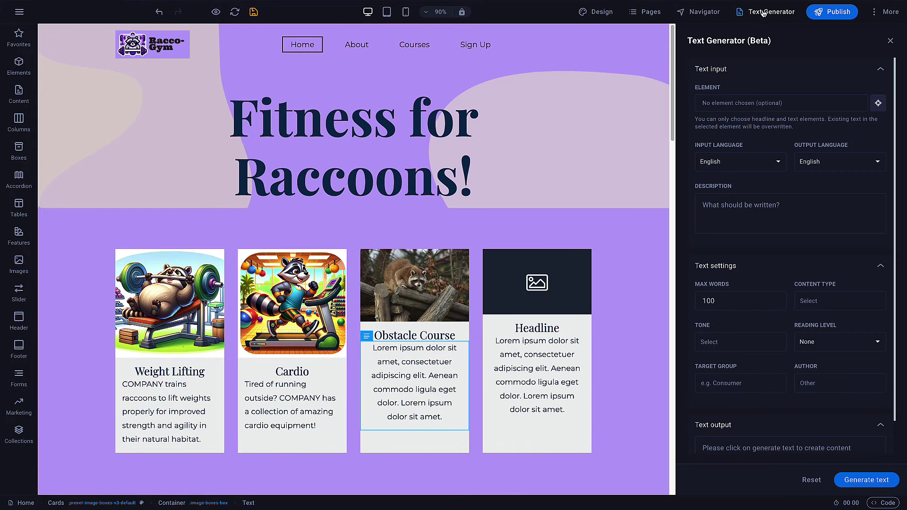
pyautogui.click(873, 104)
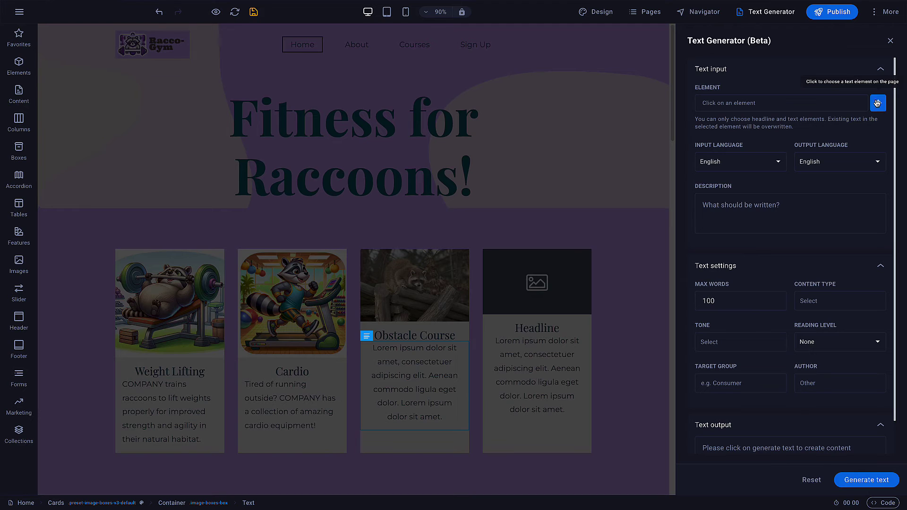
pyautogui.click(427, 376)
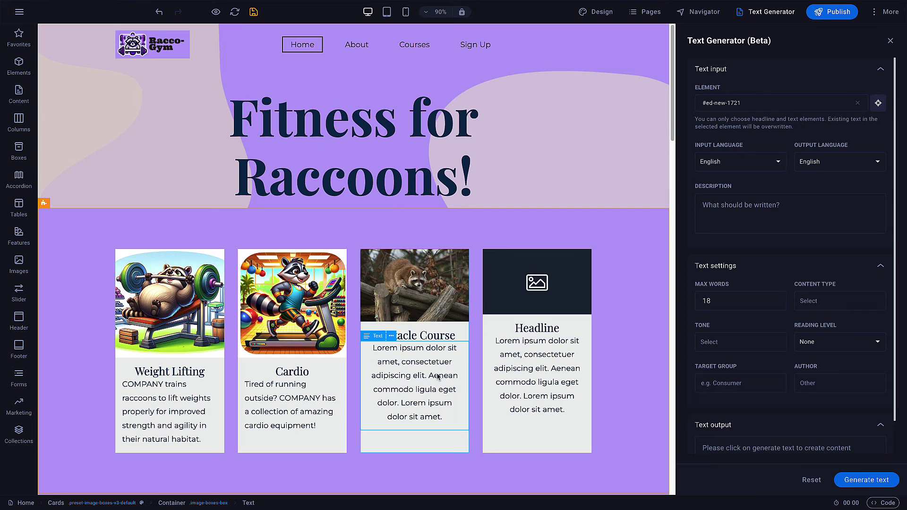
pyautogui.click(730, 214)
pyautogui.write('we have an obstacle cour')
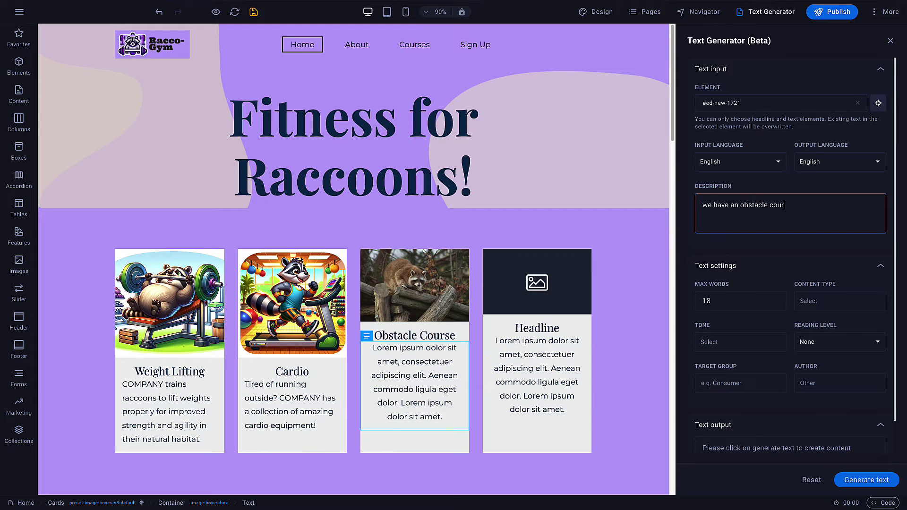
pyautogui.write('se for raccoons and they love it')
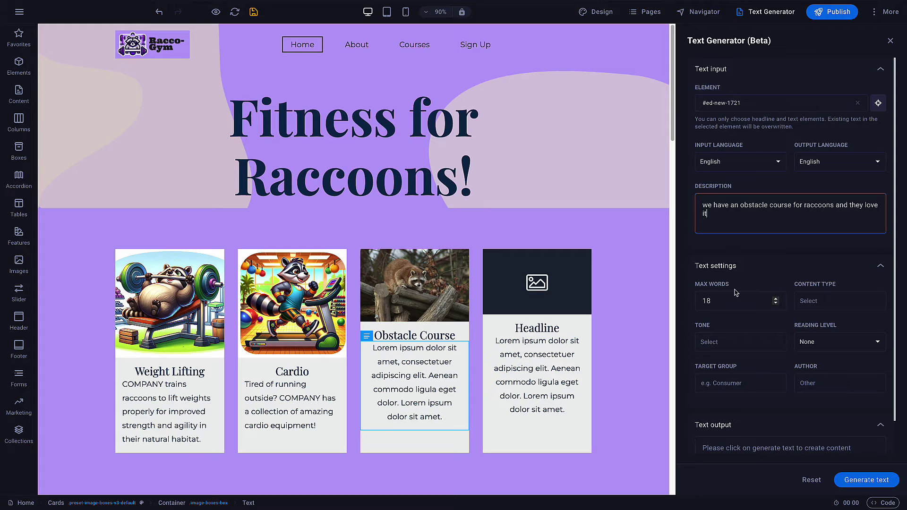
pyautogui.click(738, 337)
pyautogui.click(719, 379)
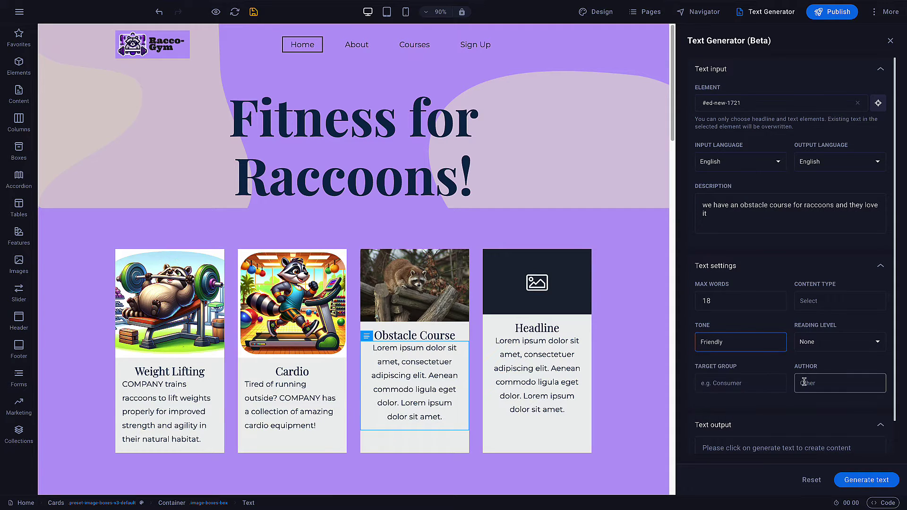
pyautogui.scroll(-1, 805, 381)
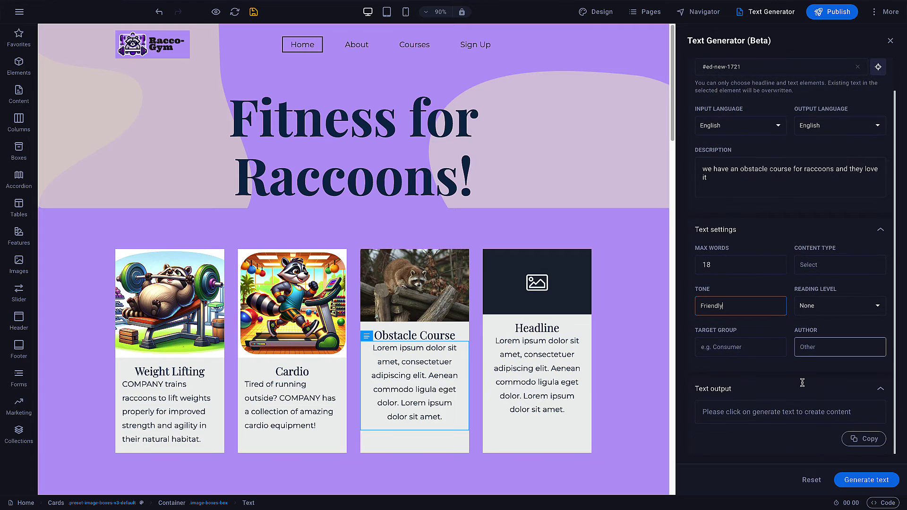
pyautogui.click(855, 480)
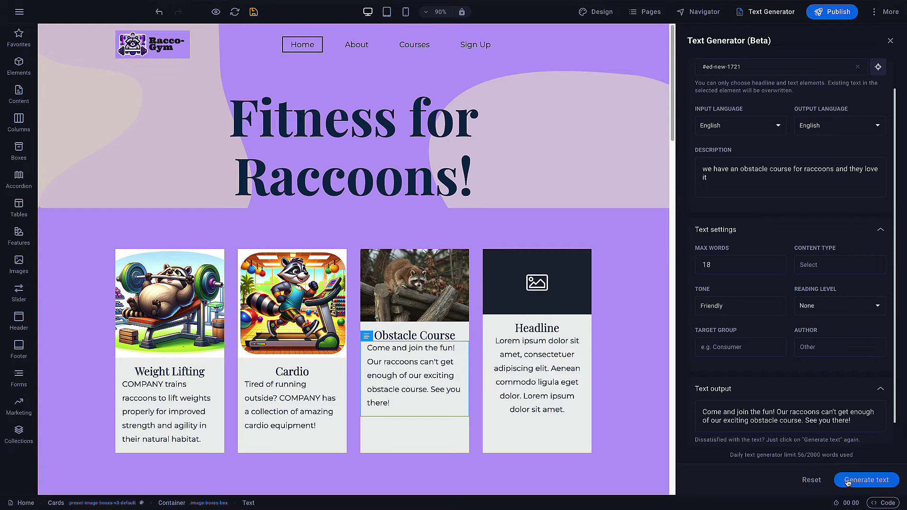
pyautogui.scroll(-1, 836, 439)
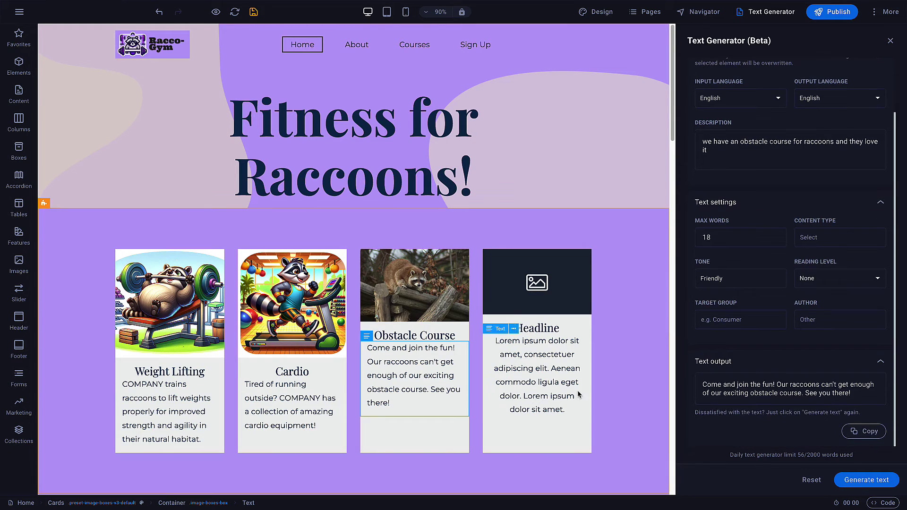
# Step: Delete the opening sentence 'Come and join the fun!' from the Obstacle Course text
pyautogui.click(437, 354)
pyautogui.moveTo(470, 357); pyautogui.dragTo(452, 344)
pyautogui.press('BackSpace')
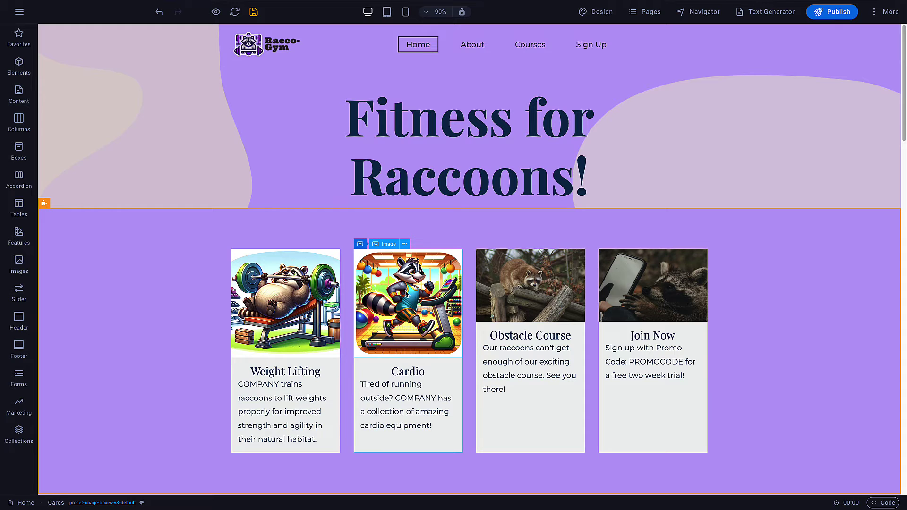
# Step: Select the Cardio card picture
pyautogui.click(399, 295)
# Step: Crop the Cardio and Weight Lifting pictures from the bottom to 256×174 px each
pyautogui.click(462, 235)
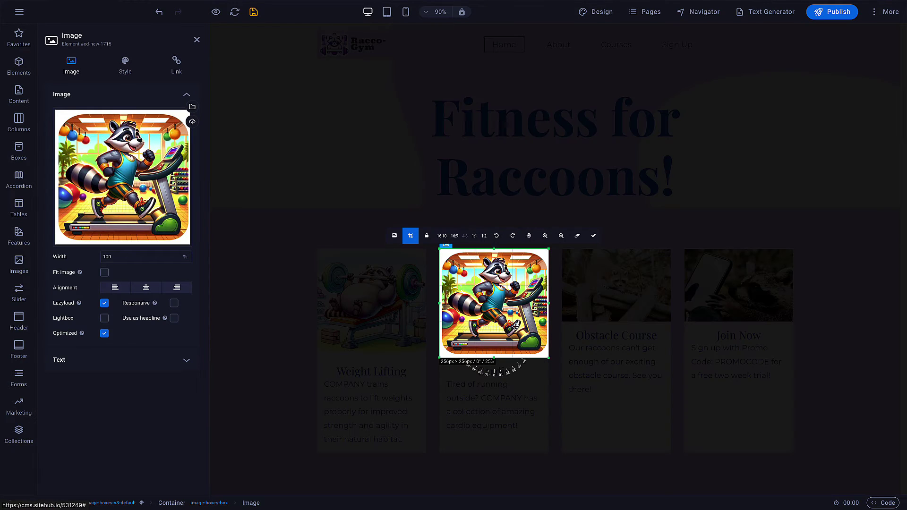
pyautogui.moveTo(526, 359); pyautogui.dragTo(528, 323)
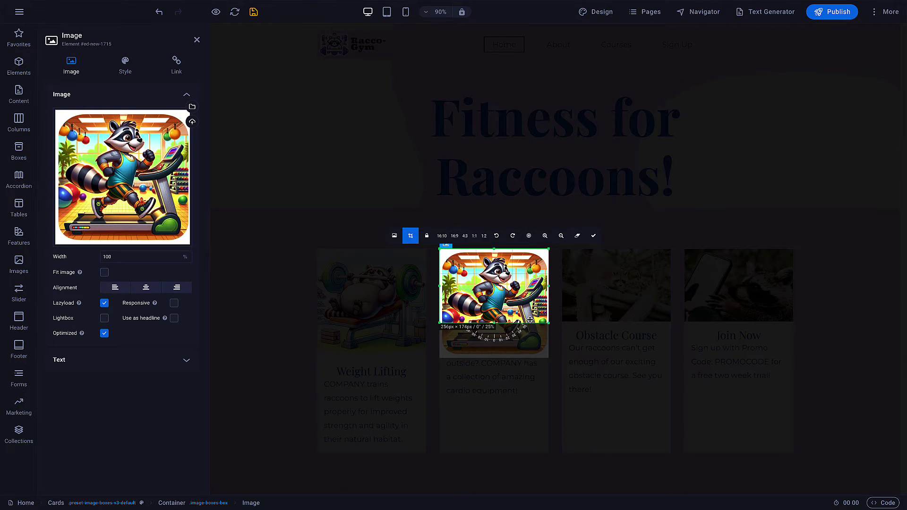
pyautogui.moveTo(488, 291); pyautogui.dragTo(488, 284)
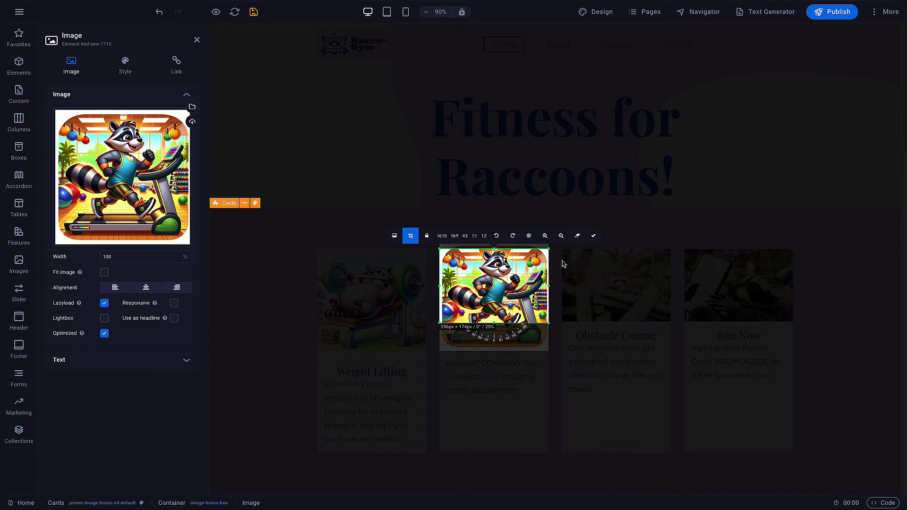
pyautogui.click(593, 236)
pyautogui.click(378, 312)
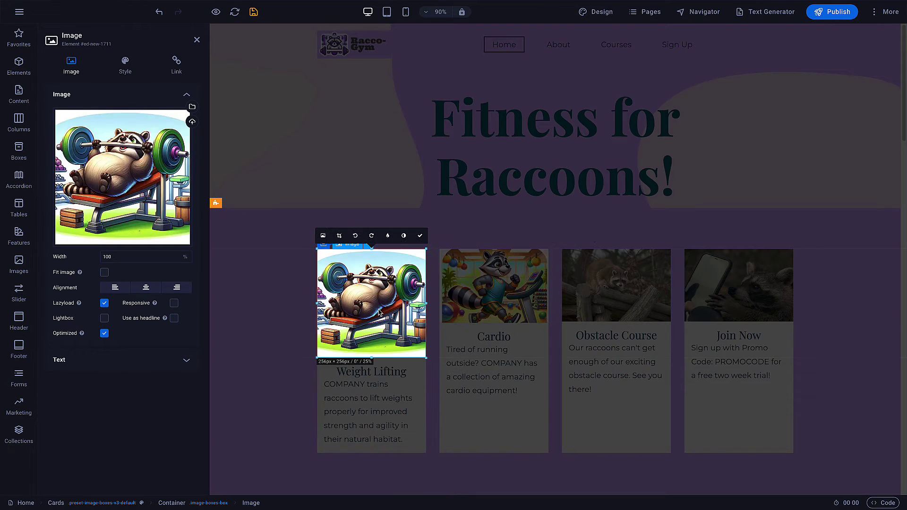
pyautogui.click(340, 236)
pyautogui.moveTo(392, 357); pyautogui.dragTo(393, 293)
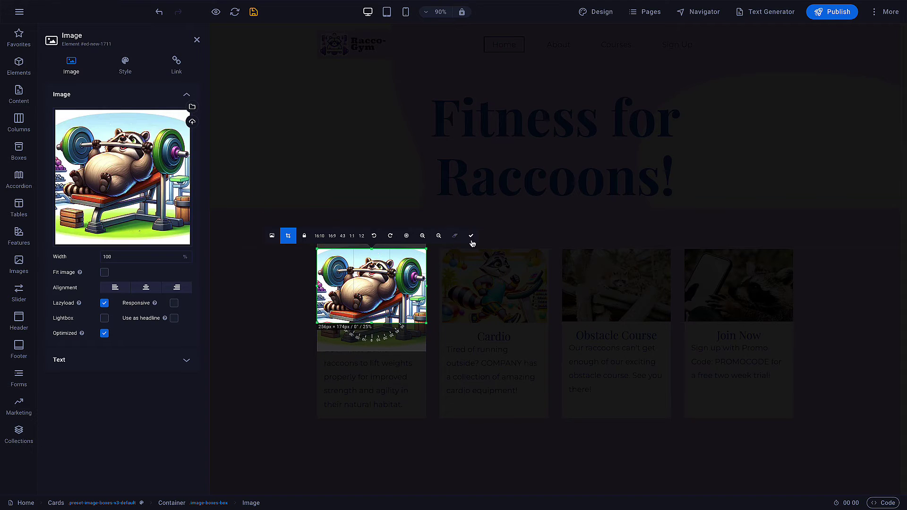
pyautogui.click(471, 235)
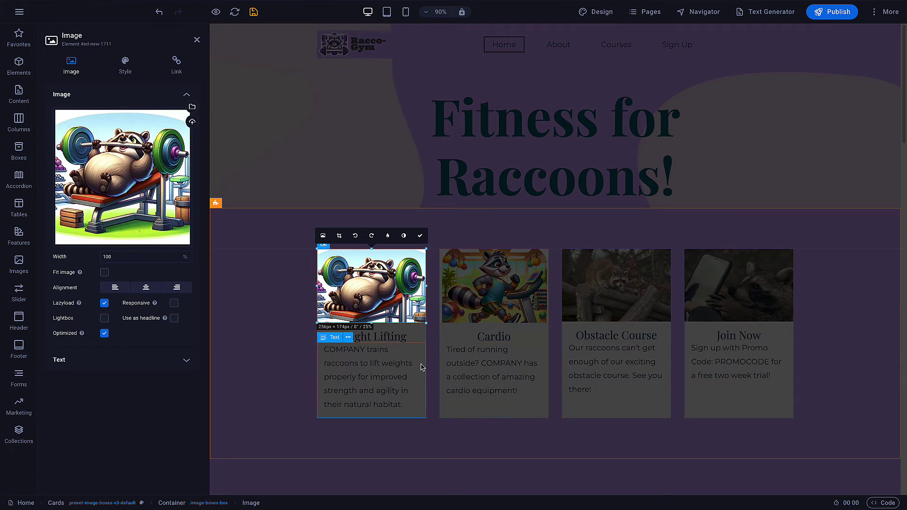
pyautogui.click(418, 242)
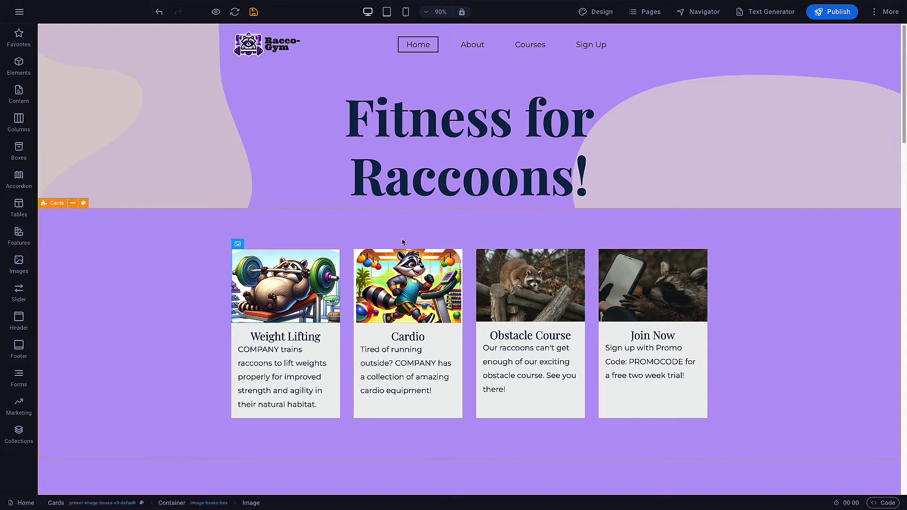
# Step: Save the site, then review the list of saved backups and close it
pyautogui.click(255, 13)
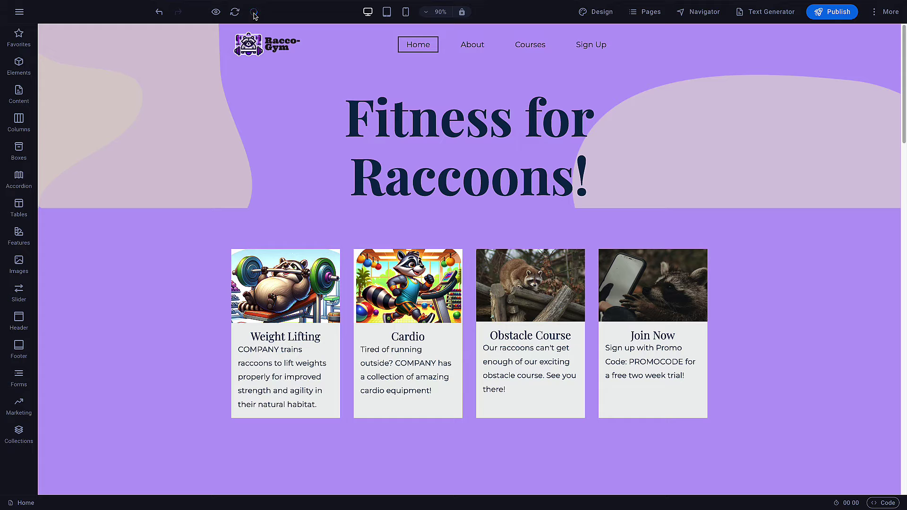
pyautogui.click(20, 12)
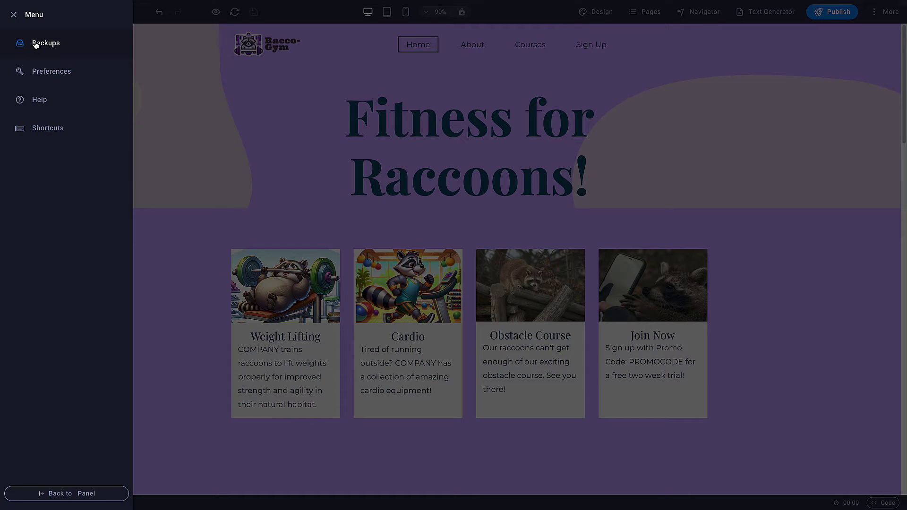
pyautogui.click(36, 45)
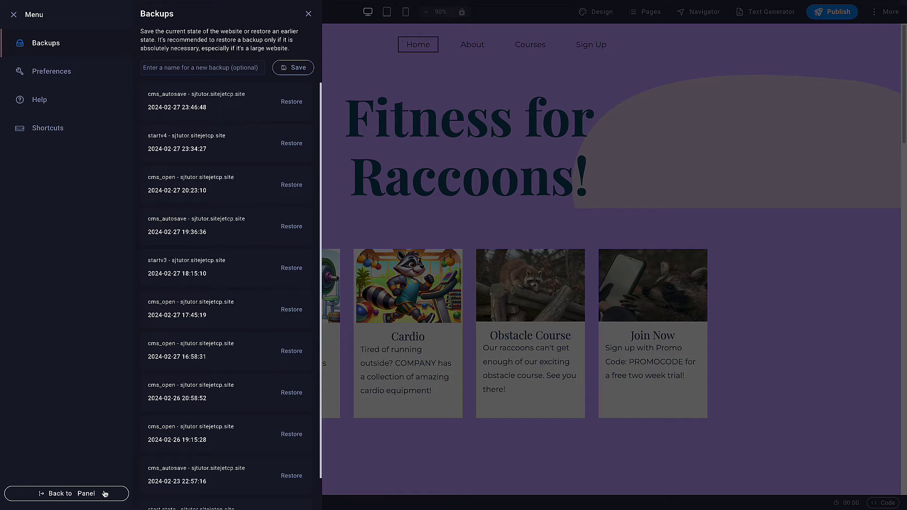
pyautogui.click(308, 13)
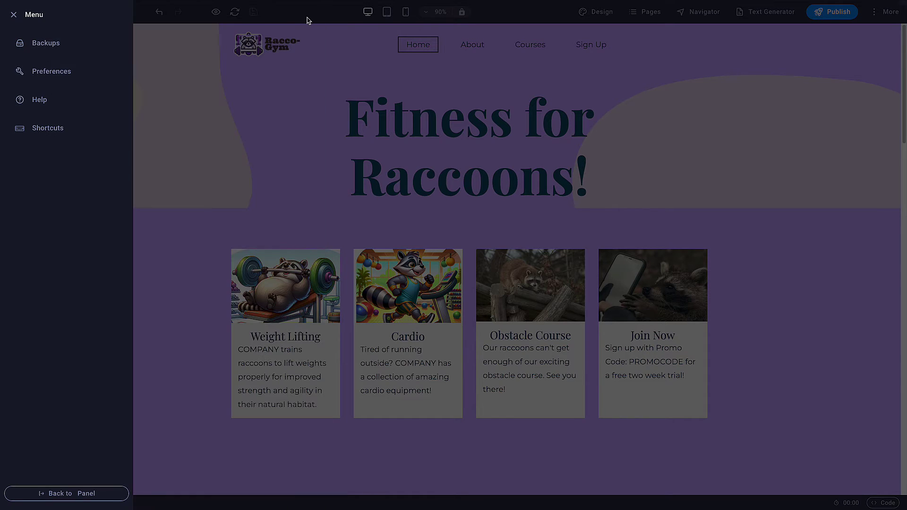
# Step: Preview the Racco-Gym page at iPad Mini tablet width, then exit preview
pyautogui.click(297, 56)
pyautogui.moveTo(219, 18)
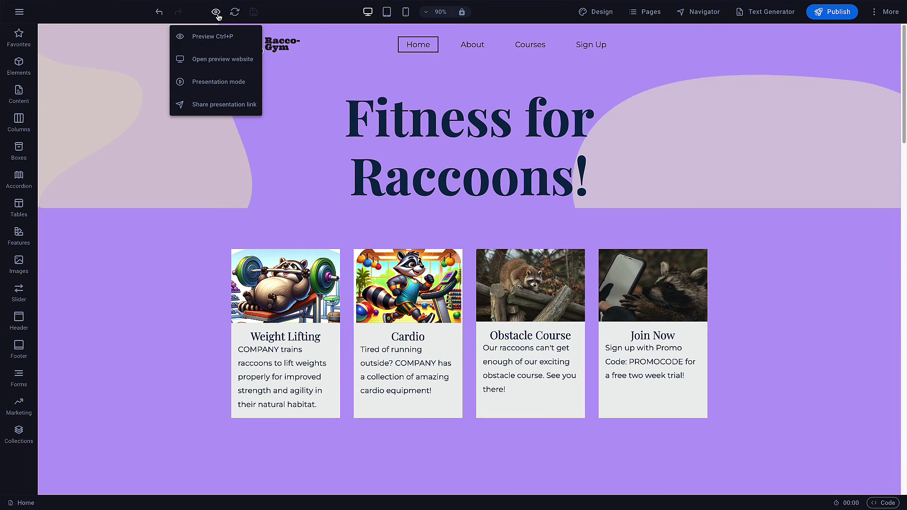
pyautogui.click(216, 15)
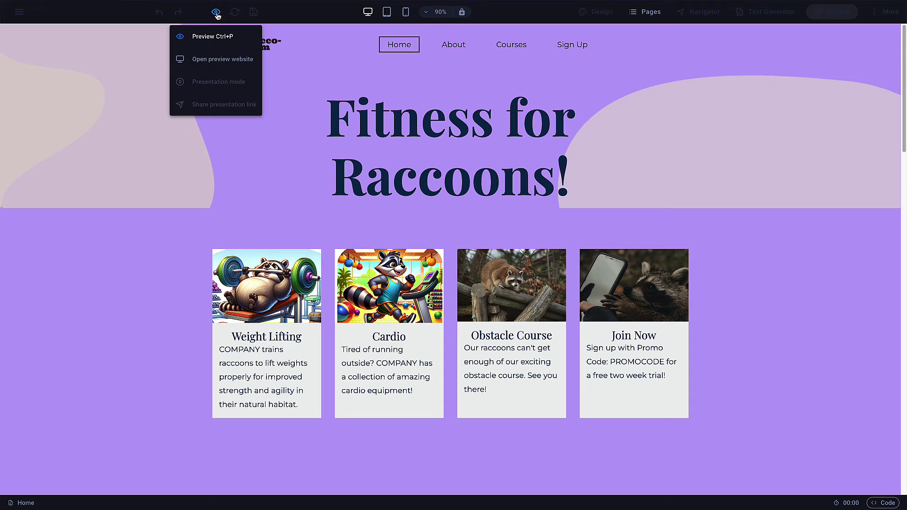
pyautogui.click(386, 17)
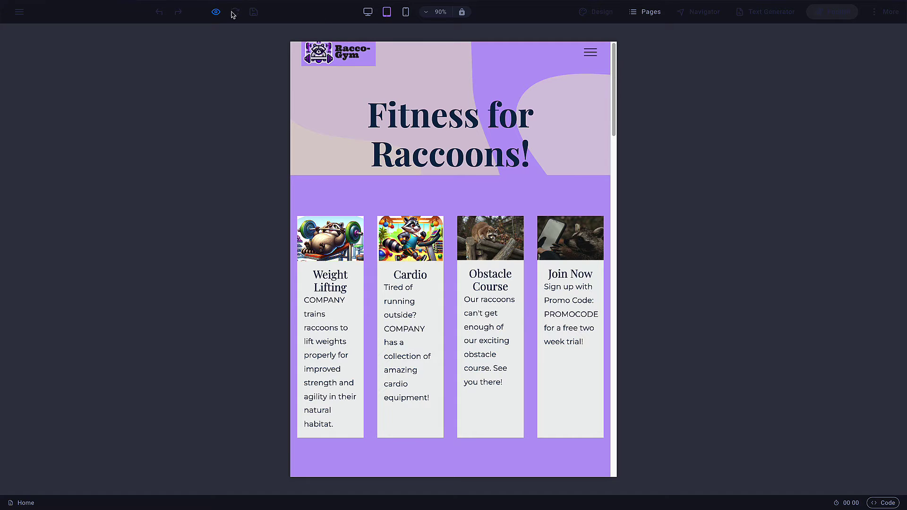
pyautogui.moveTo(217, 17)
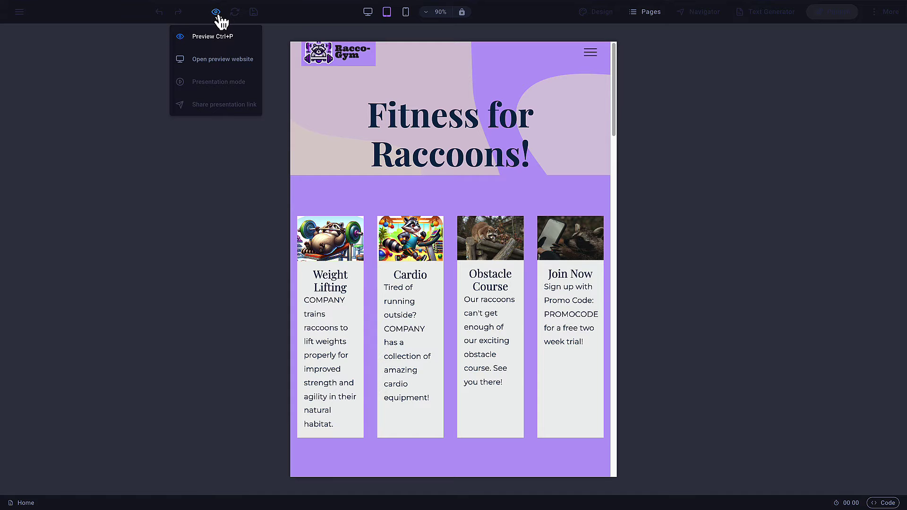
pyautogui.click(218, 17)
# Step: Set the Cards section to 2 columns on tablet and confirm phone stays one column
pyautogui.click(347, 189)
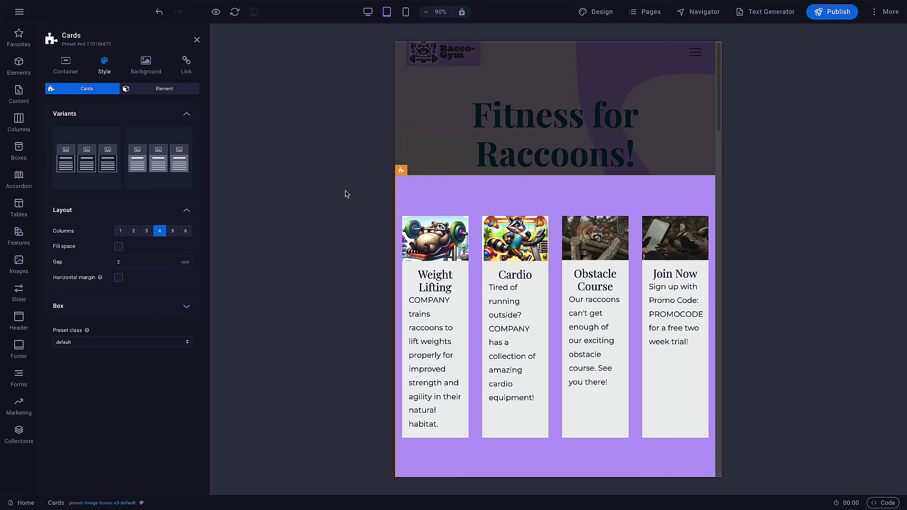
pyautogui.click(135, 233)
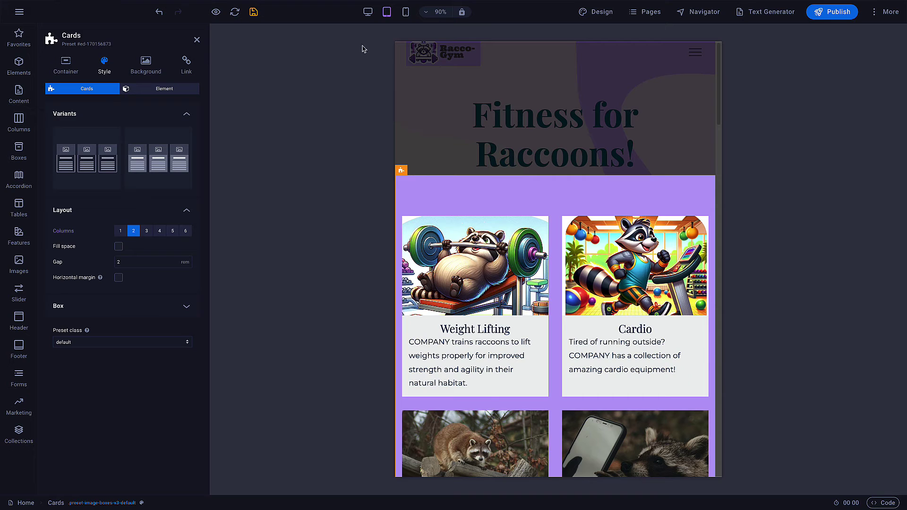
pyautogui.click(406, 13)
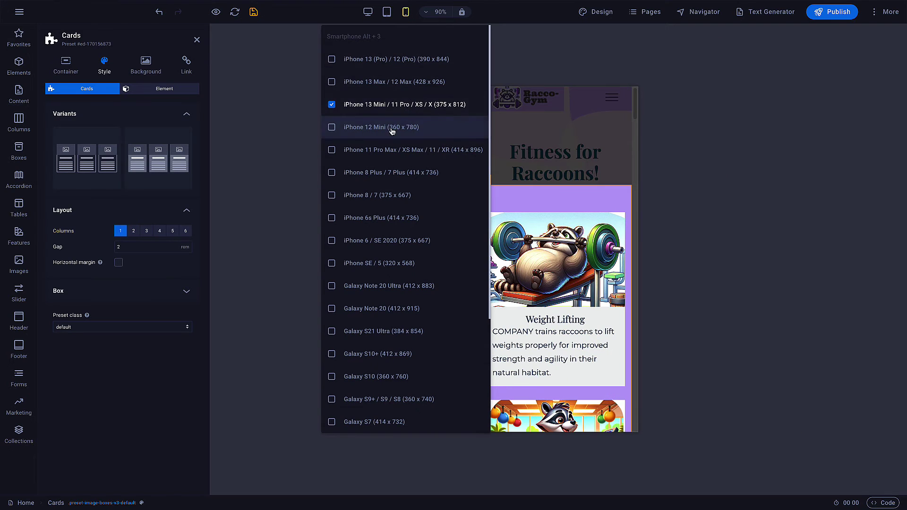
pyautogui.click(284, 209)
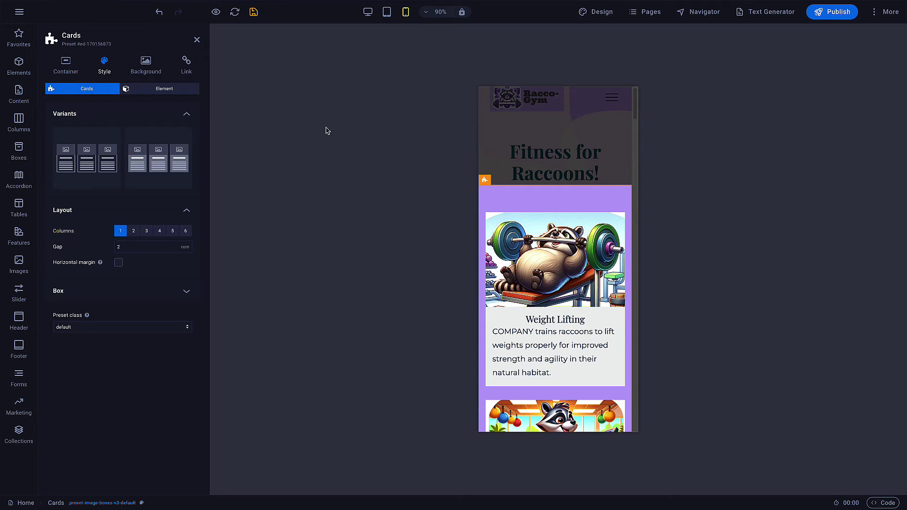
# Step: Change the card gap to 1 rem at tablet width and recheck the phone layout
pyautogui.click(386, 17)
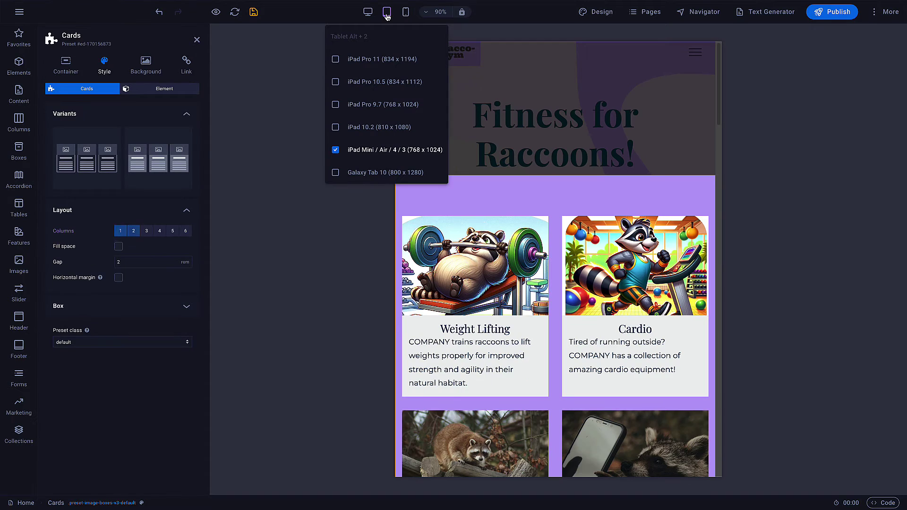
pyautogui.click(135, 262)
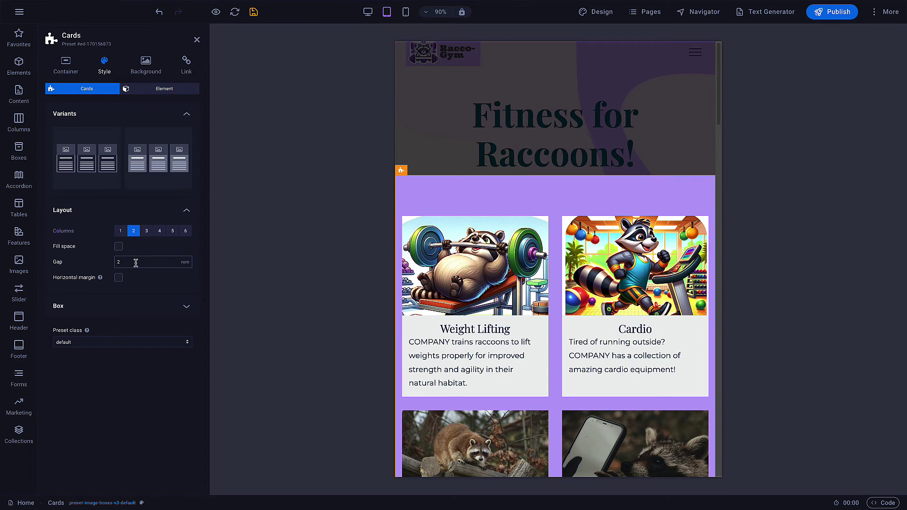
pyautogui.press('BackSpace')
pyautogui.write('1')
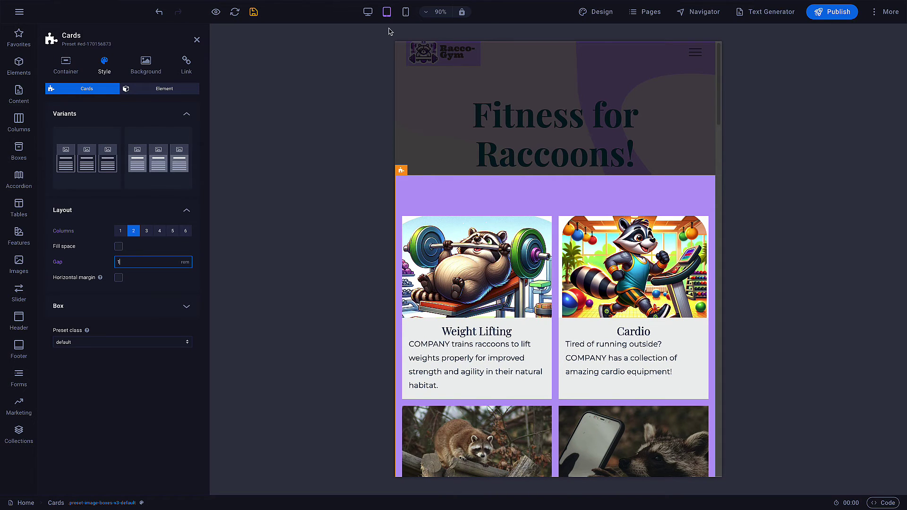
pyautogui.click(405, 12)
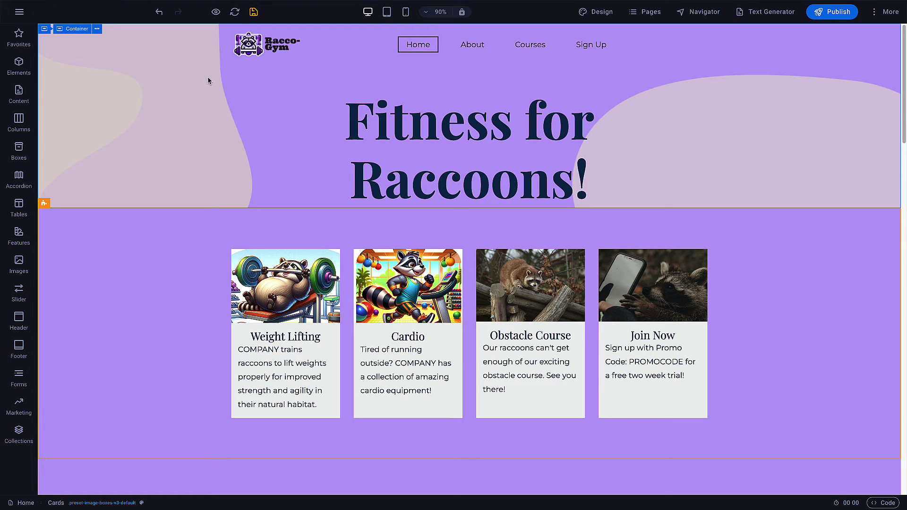
# Step: Open the site-wide Design panel showing body text in Montserrat at 18 px
pyautogui.click(596, 13)
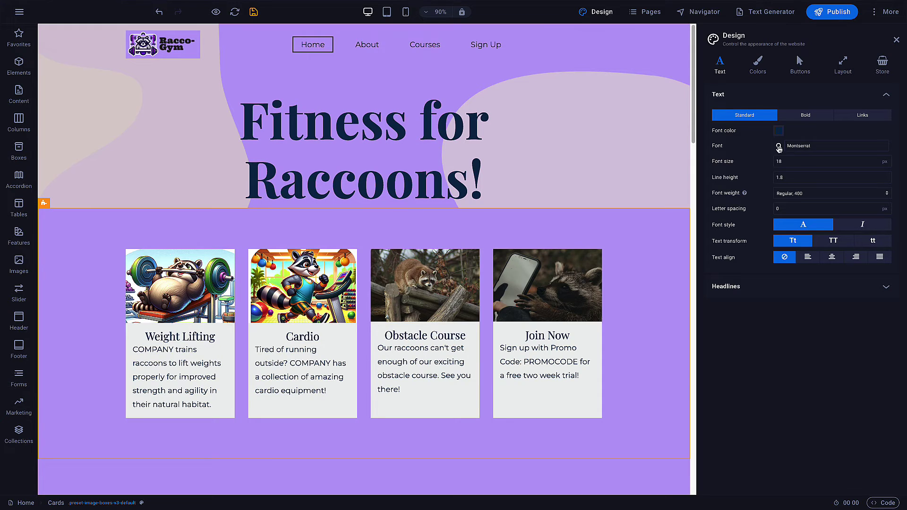
# Step: Add the Google fonts Archivo Narrow and Black Ops One to the site
pyautogui.click(780, 150)
pyautogui.click(798, 184)
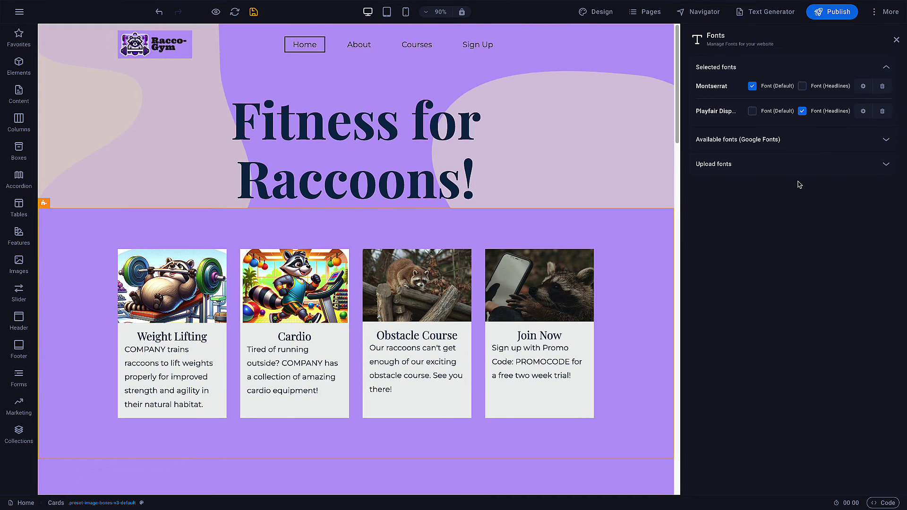
pyautogui.click(711, 171)
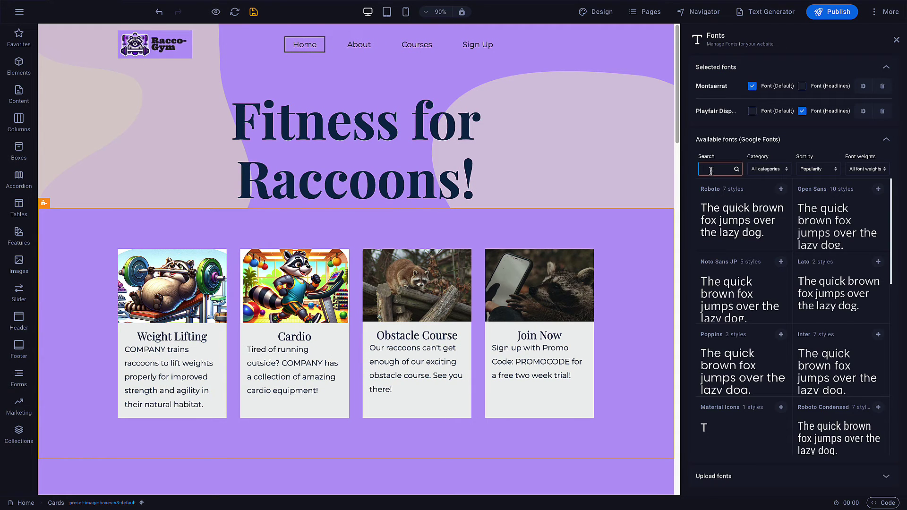
pyautogui.write('archi')
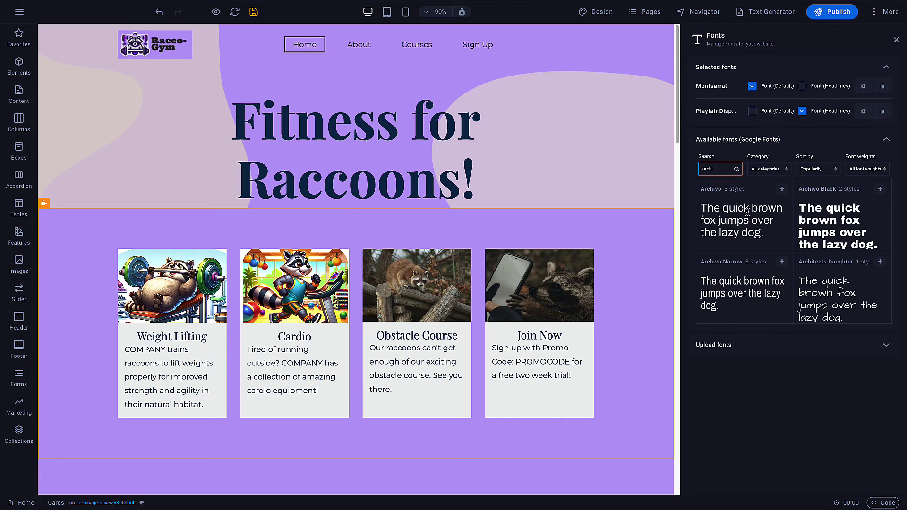
pyautogui.click(781, 262)
pyautogui.doubleClick(708, 193)
pyautogui.write('black')
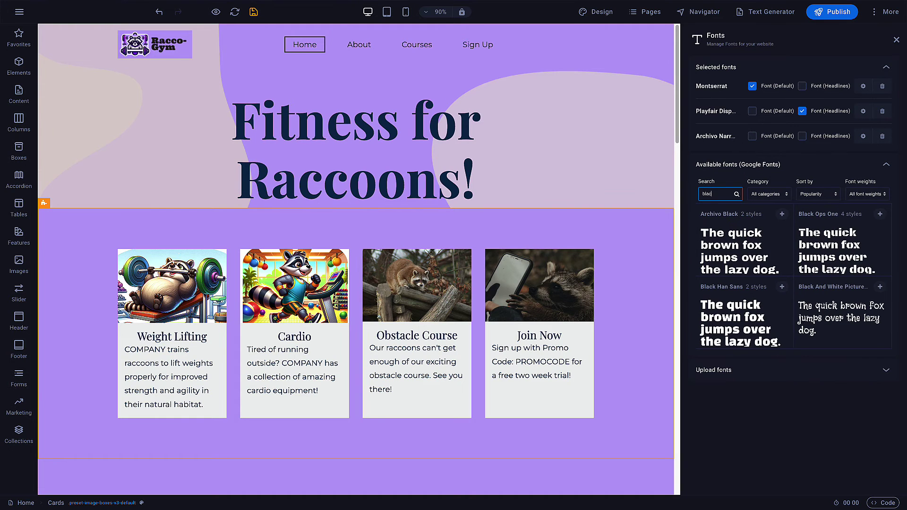
pyautogui.click(880, 214)
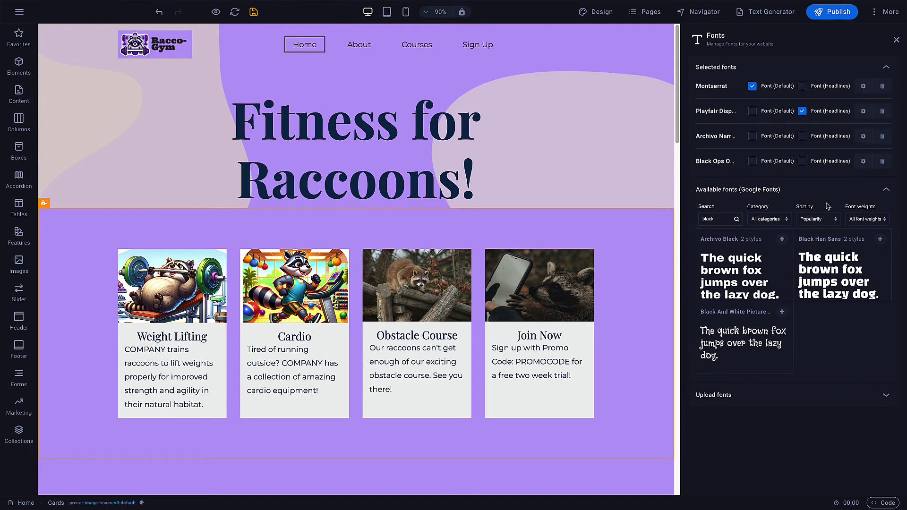
# Step: Make Archivo Narrow the default font and Black Ops One the headline font, removing Playfair Display and Montserrat
pyautogui.click(751, 137)
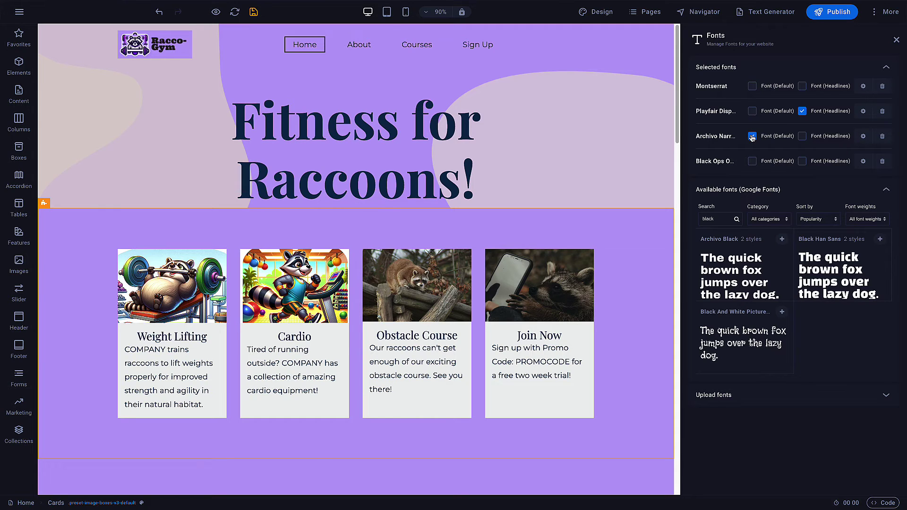
pyautogui.click(803, 163)
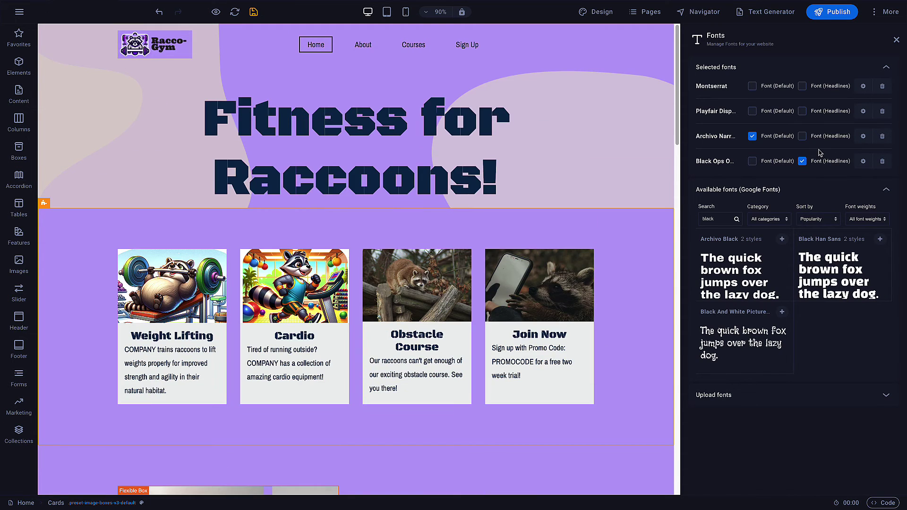
pyautogui.click(882, 111)
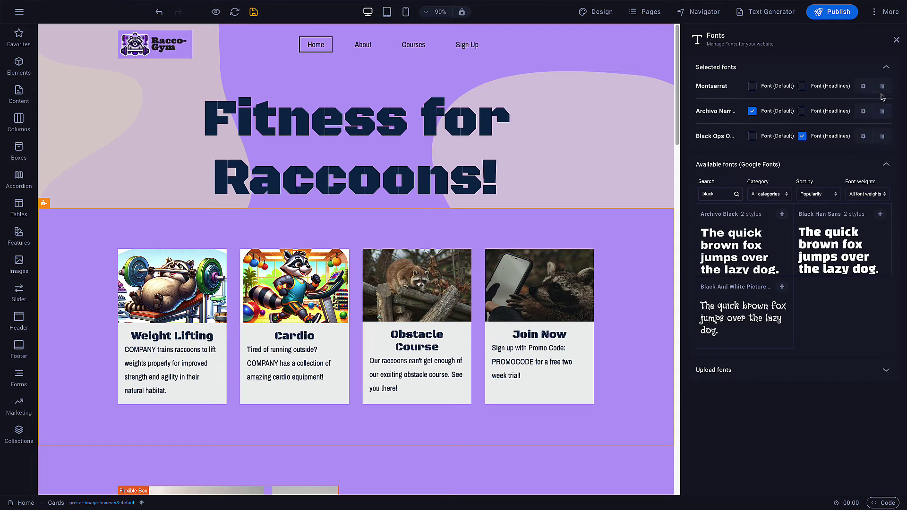
pyautogui.click(882, 87)
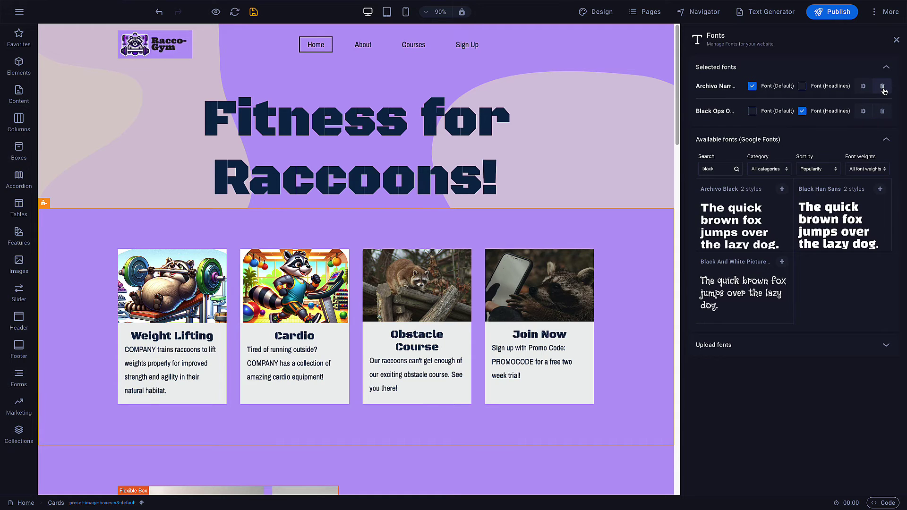
pyautogui.click(603, 16)
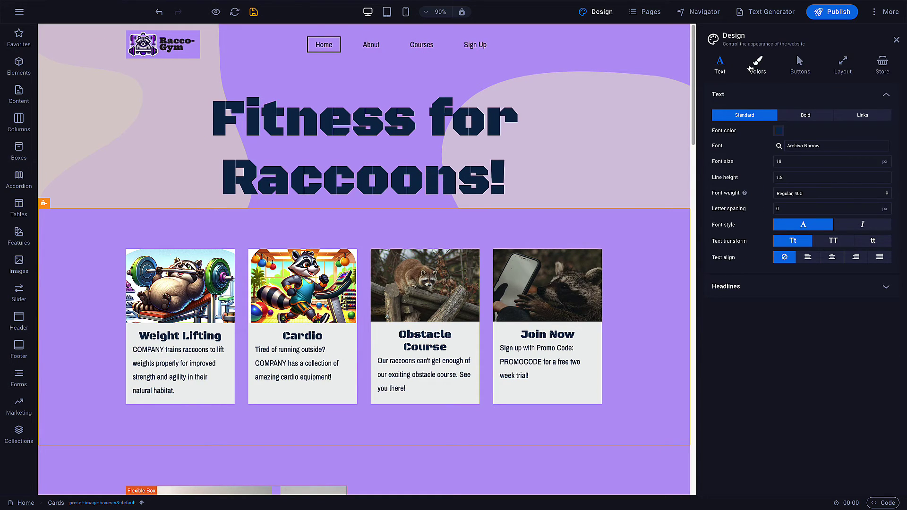
# Step: Show the Design panel's Colors, then the Buttons styling options
pyautogui.click(749, 69)
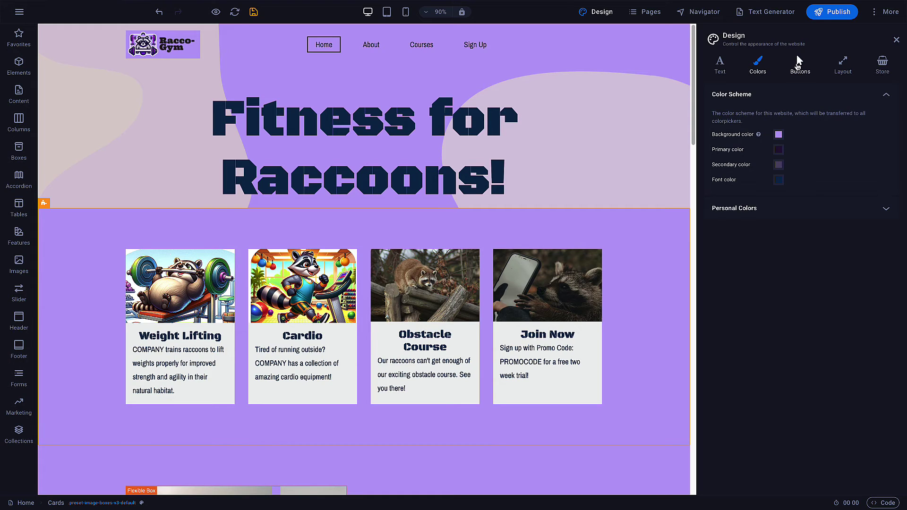
pyautogui.click(798, 65)
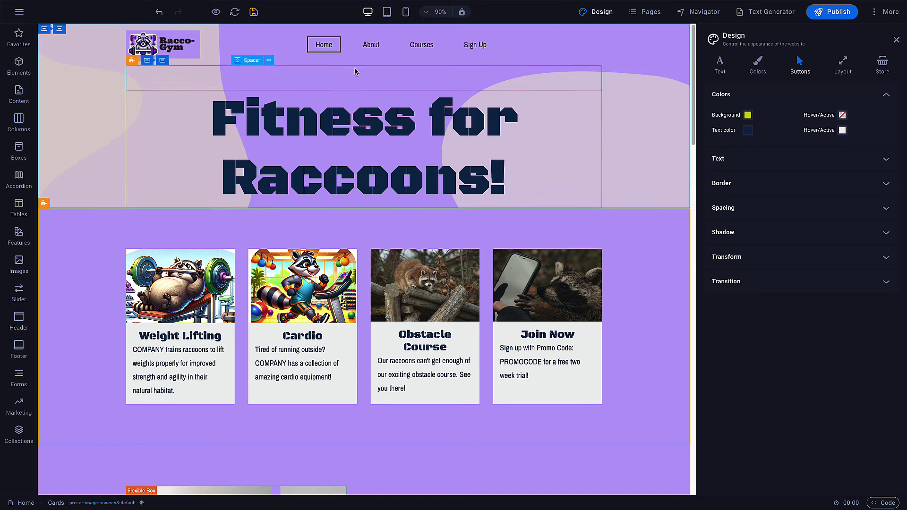
# Step: Drag a Button element into the Join Now card and label it 'Sign Up'
pyautogui.click(19, 66)
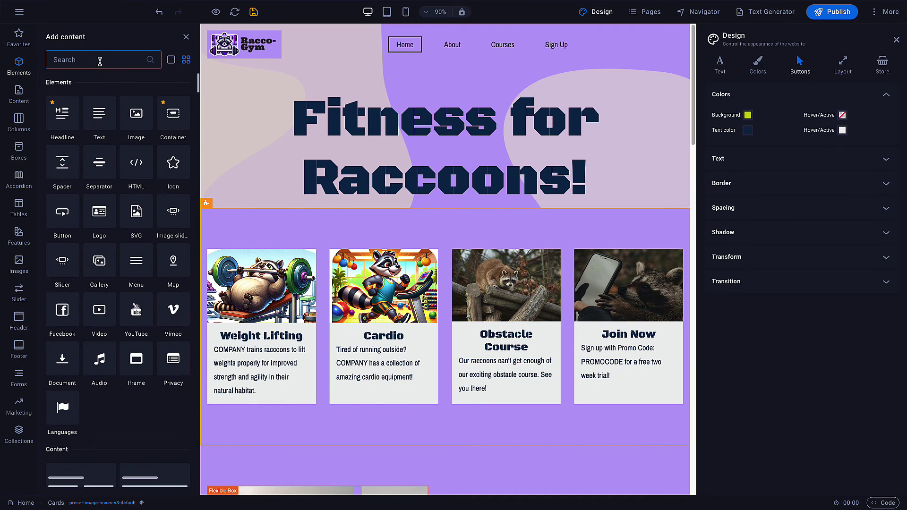
pyautogui.write('button')
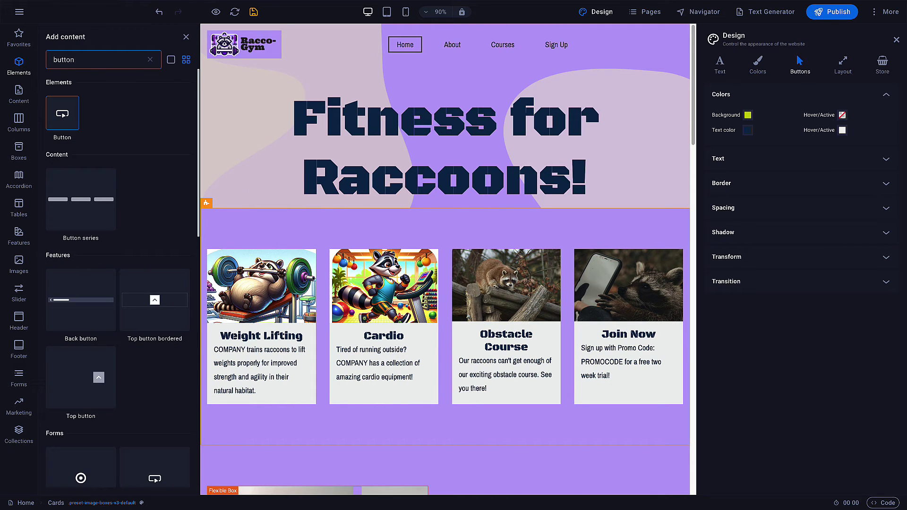
pyautogui.moveTo(64, 110); pyautogui.dragTo(625, 378)
pyautogui.write('Sign Up')
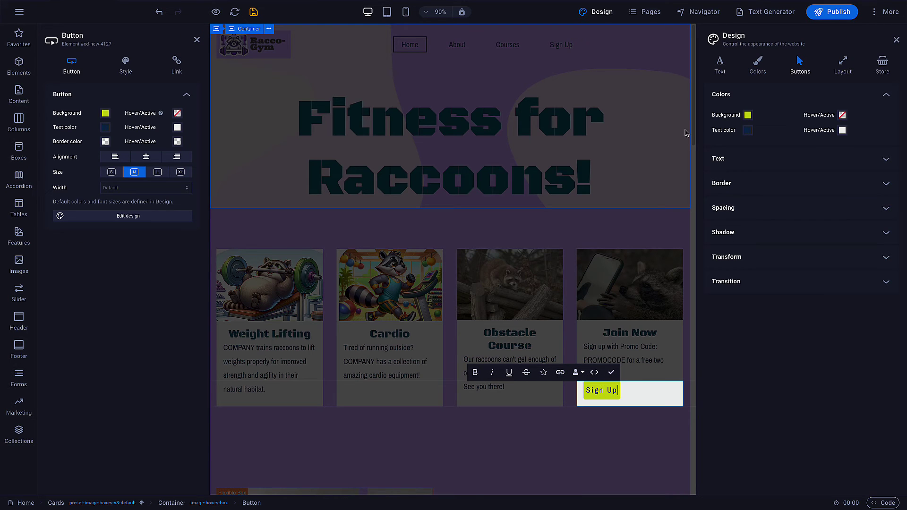
# Step: Give the Sign Up button the purple Background preset, dark text and a red hover colour
pyautogui.click(747, 114)
pyautogui.click(725, 133)
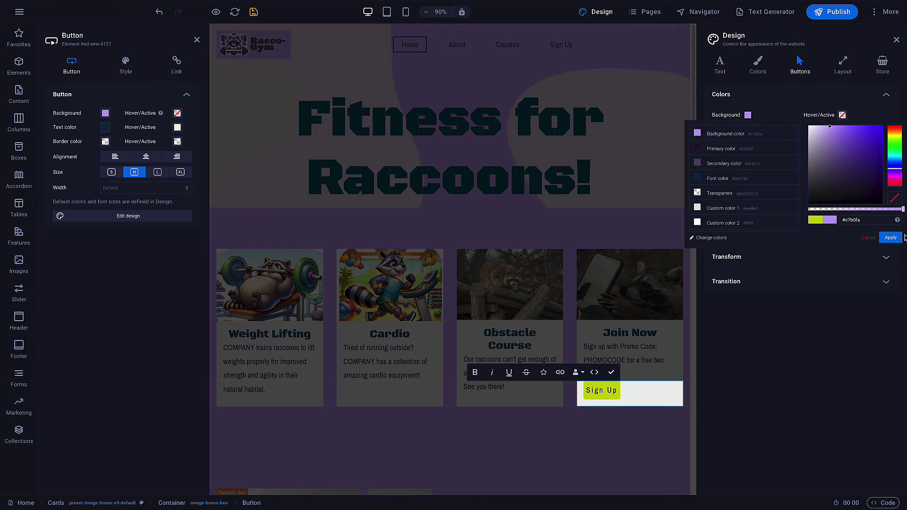
pyautogui.click(890, 237)
pyautogui.click(748, 130)
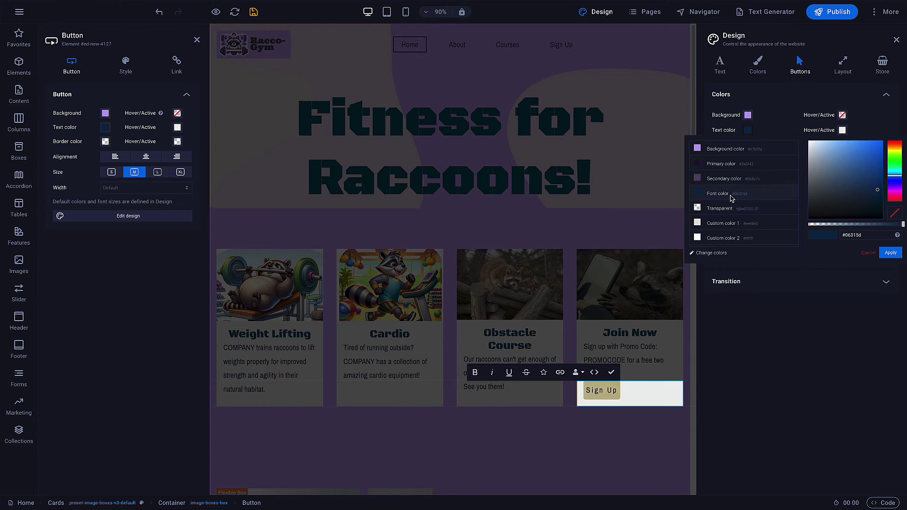
pyautogui.click(761, 136)
pyautogui.click(842, 115)
pyautogui.click(863, 132)
pyautogui.click(890, 238)
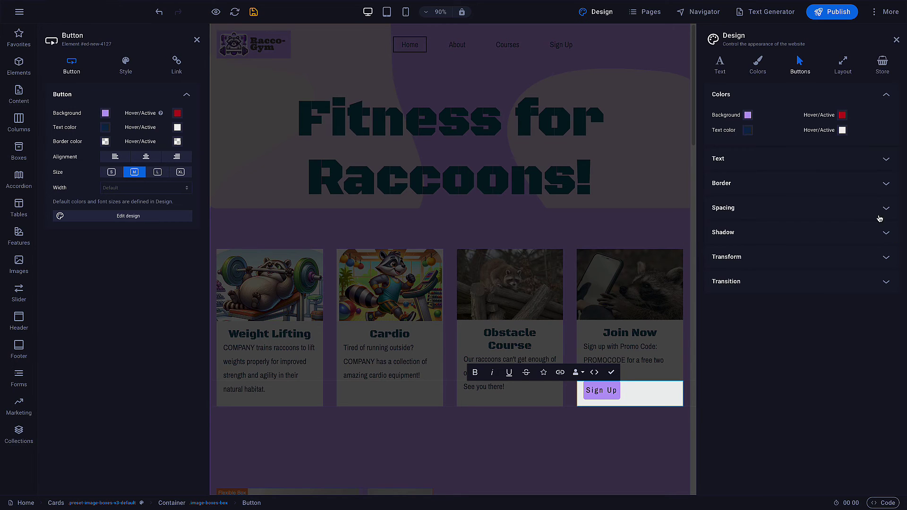
# Step: Link the button to the Sign Up page and centre it in the card
pyautogui.click(171, 68)
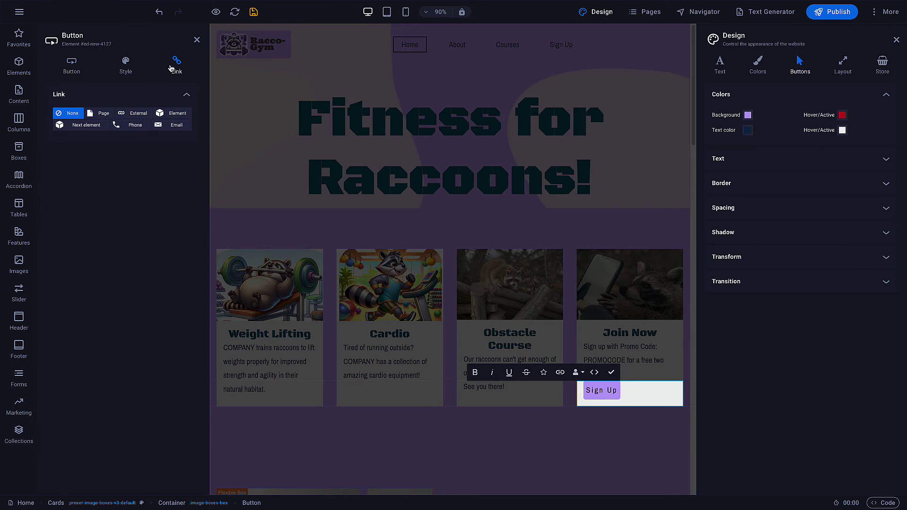
pyautogui.click(108, 113)
pyautogui.click(118, 141)
pyautogui.click(116, 210)
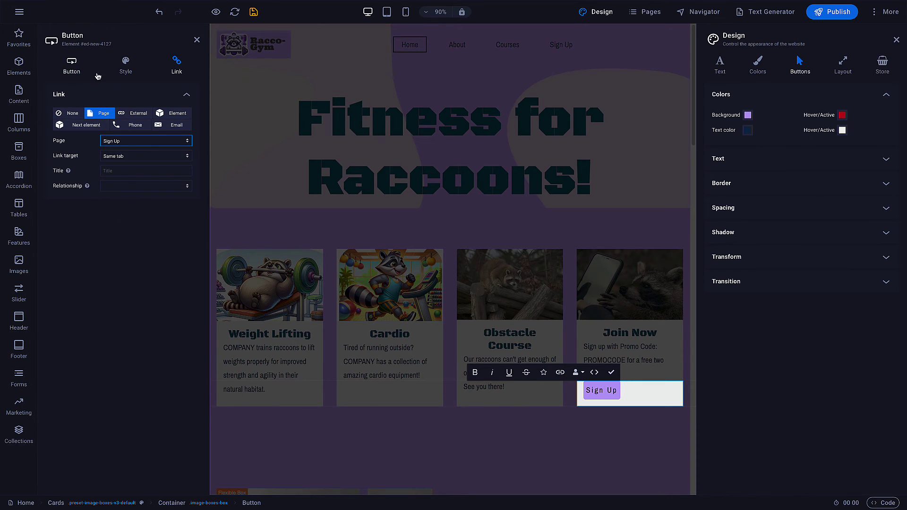
pyautogui.click(77, 73)
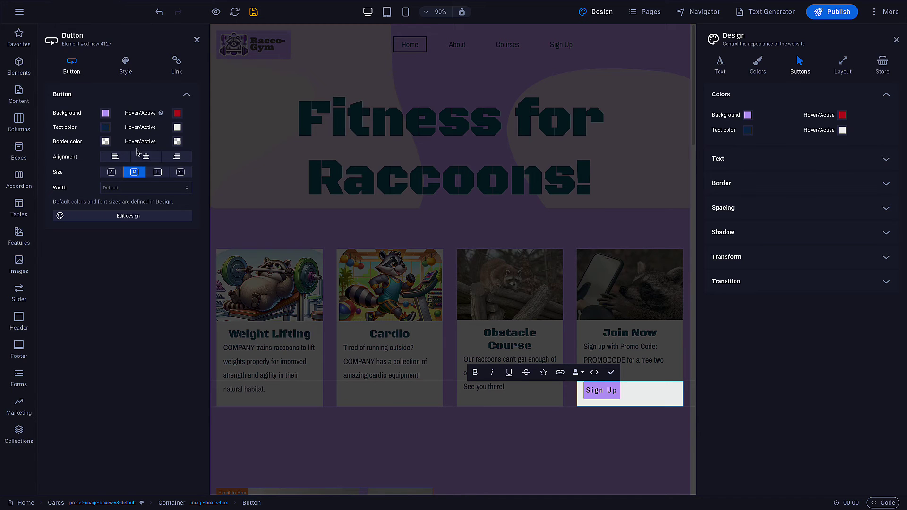
pyautogui.click(143, 157)
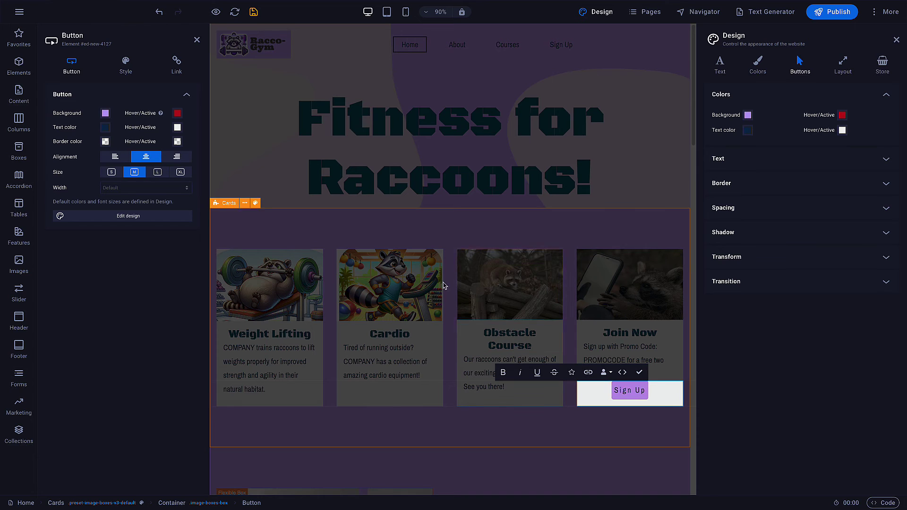
pyautogui.click(197, 40)
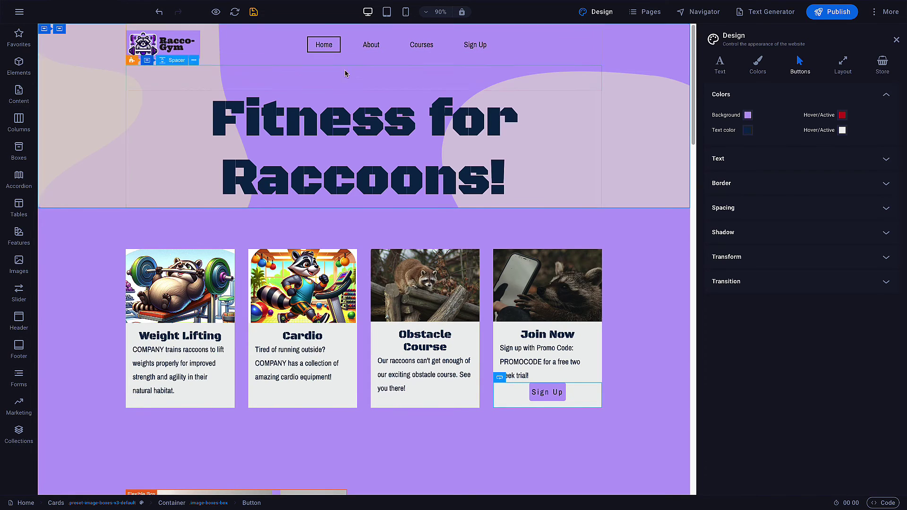
# Step: View the Layout settings (1152 px container, 1 rem spacer), then bring up the Pages list
pyautogui.click(835, 70)
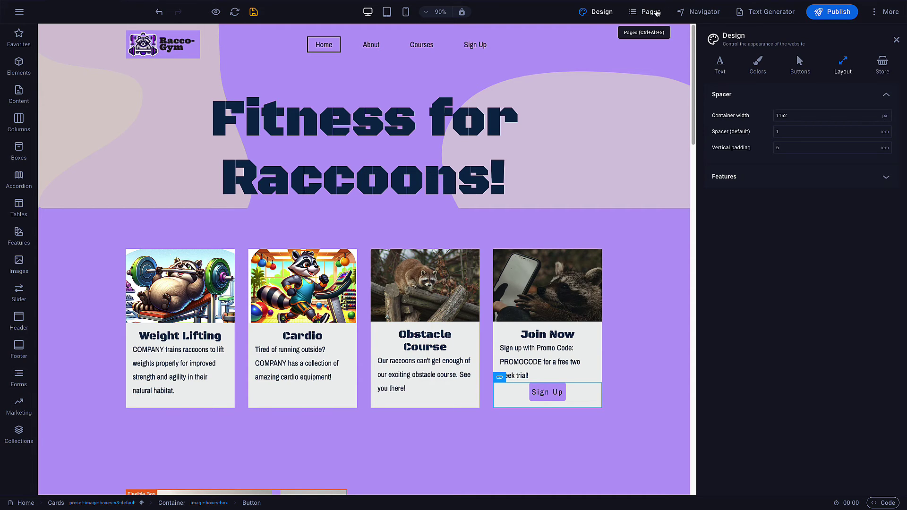
pyautogui.click(657, 12)
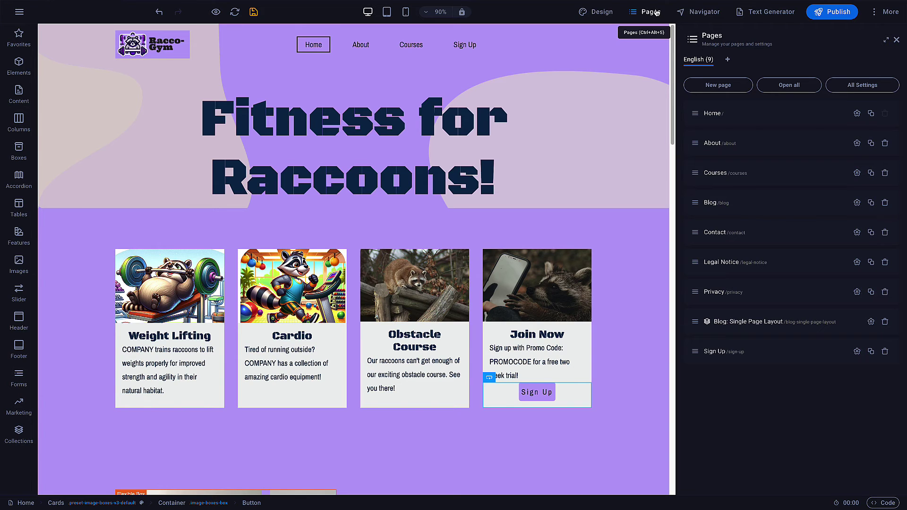
# Step: Open the About page's settings showing slug /about and SEO title About
pyautogui.click(855, 144)
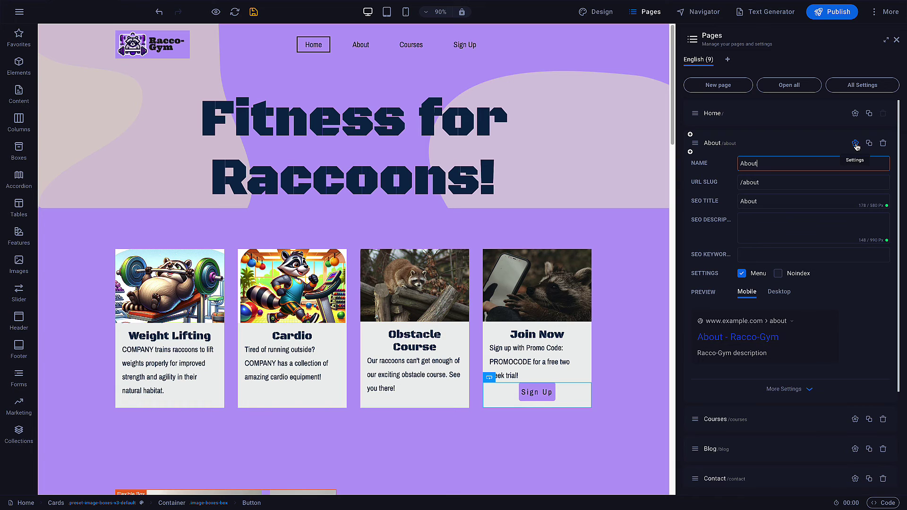
# Step: Review the general website settings and the SEO settings
pyautogui.click(889, 14)
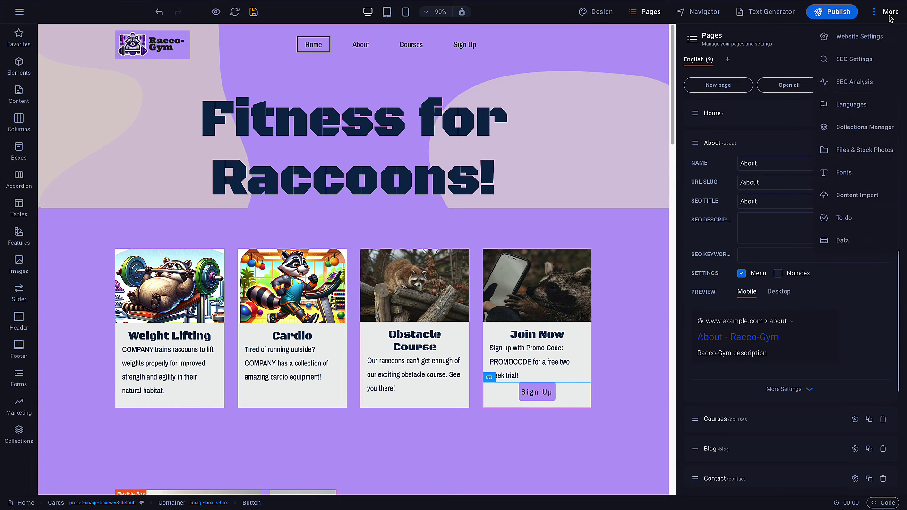
pyautogui.click(874, 36)
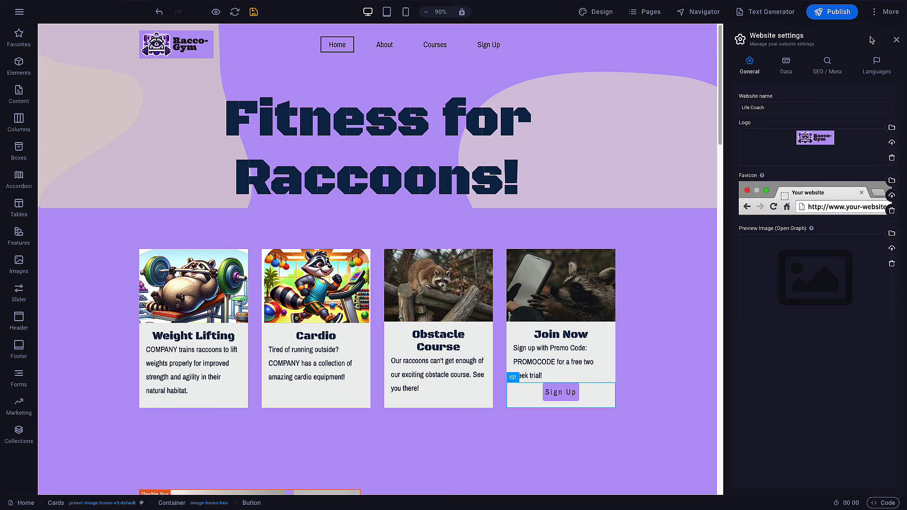
pyautogui.click(887, 16)
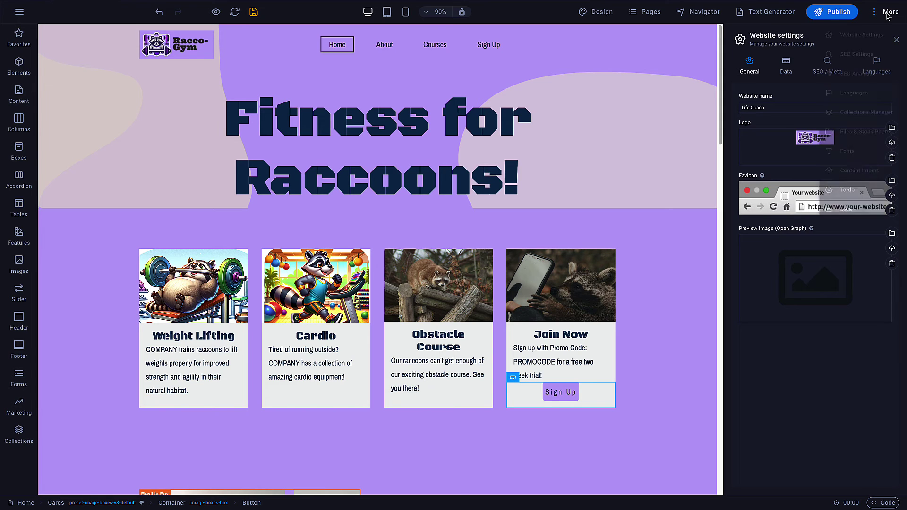
pyautogui.click(872, 58)
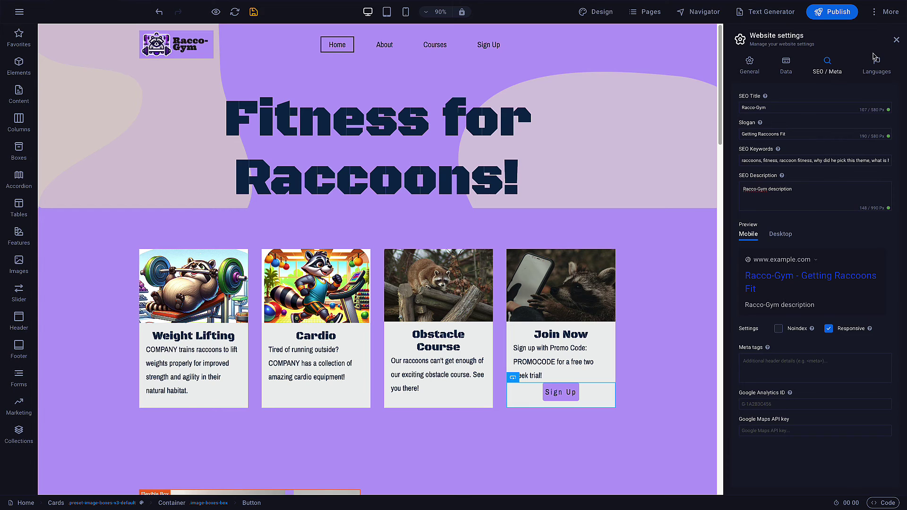
# Step: Bring up the SEO Analysis with google.com as the search engine
pyautogui.click(887, 18)
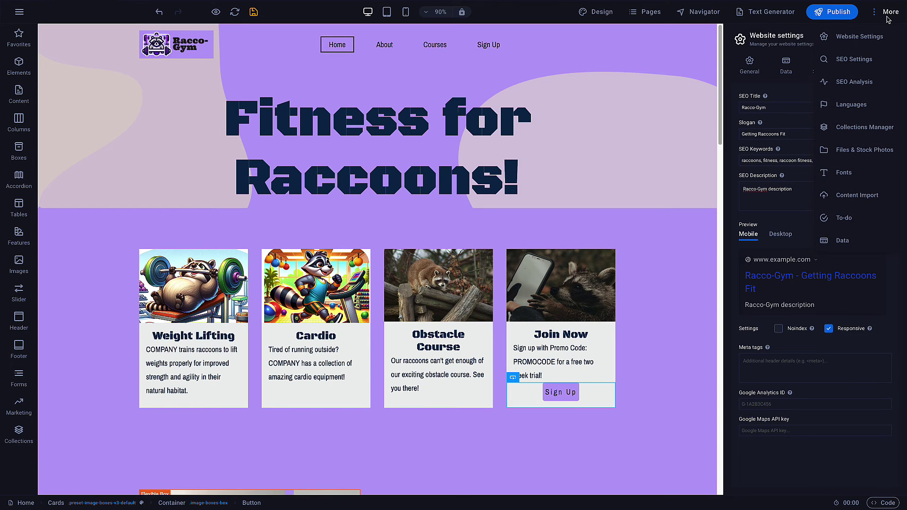
pyautogui.click(881, 81)
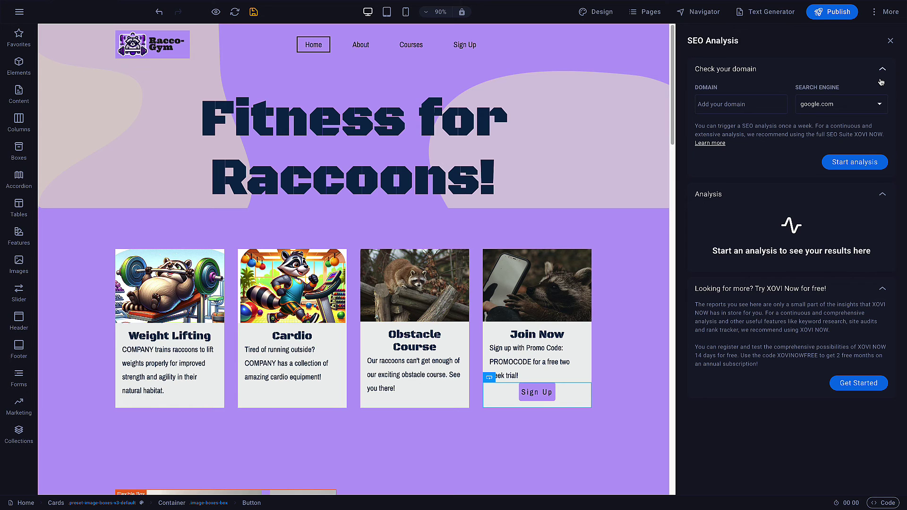
pyautogui.click(891, 12)
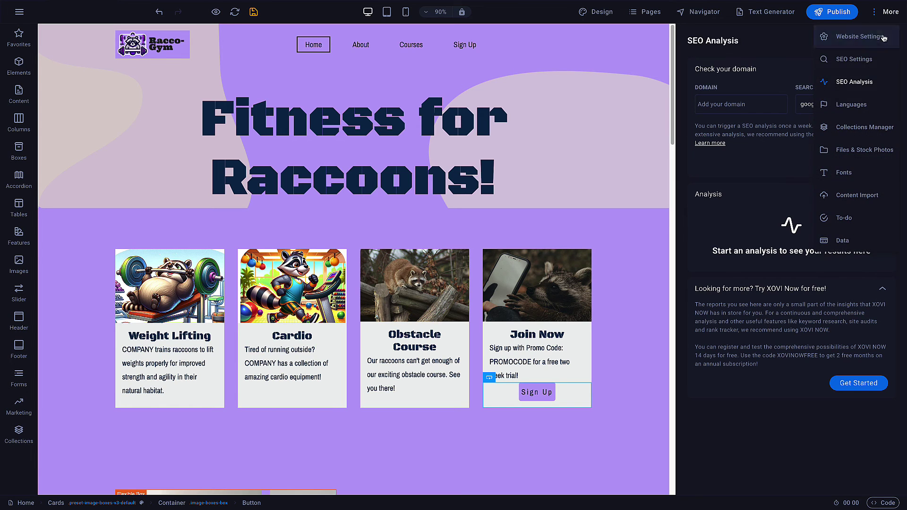
# Step: Enable multilanguage with Arabic as the second language, then view the Pages list
pyautogui.click(859, 101)
pyautogui.click(743, 97)
pyautogui.click(807, 171)
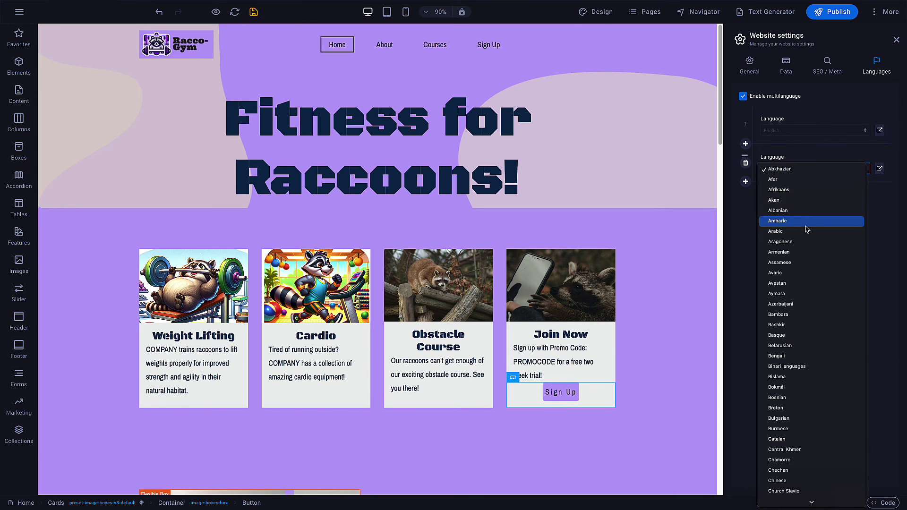
pyautogui.click(806, 232)
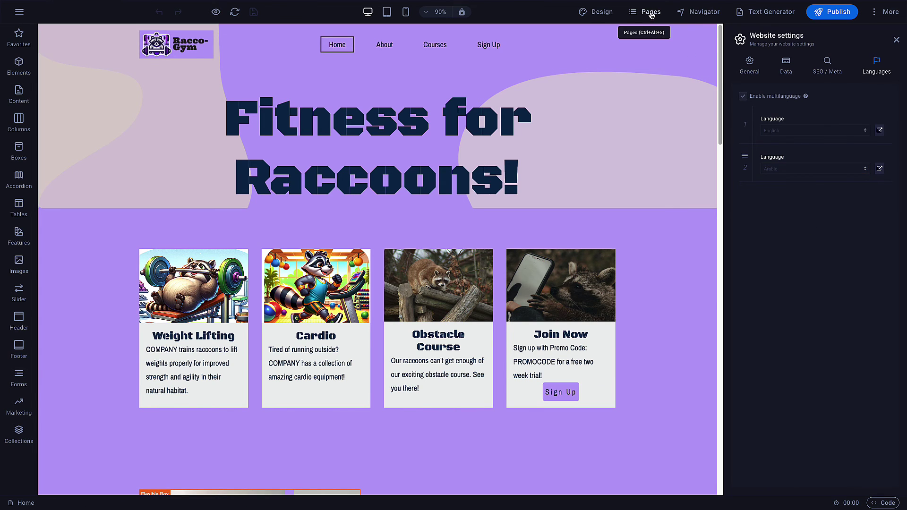
pyautogui.click(651, 14)
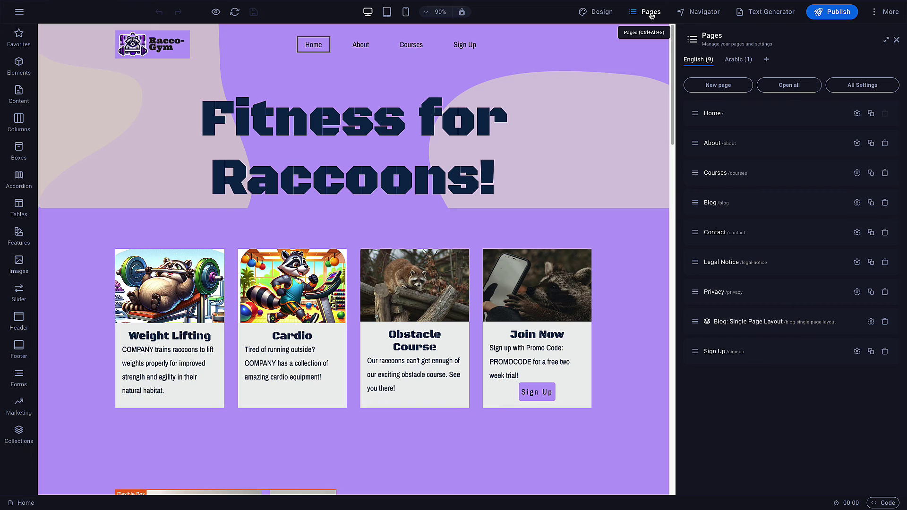
# Step: Check the Arabic and English page lists and glance at the Collections Manager
pyautogui.click(735, 61)
pyautogui.click(706, 61)
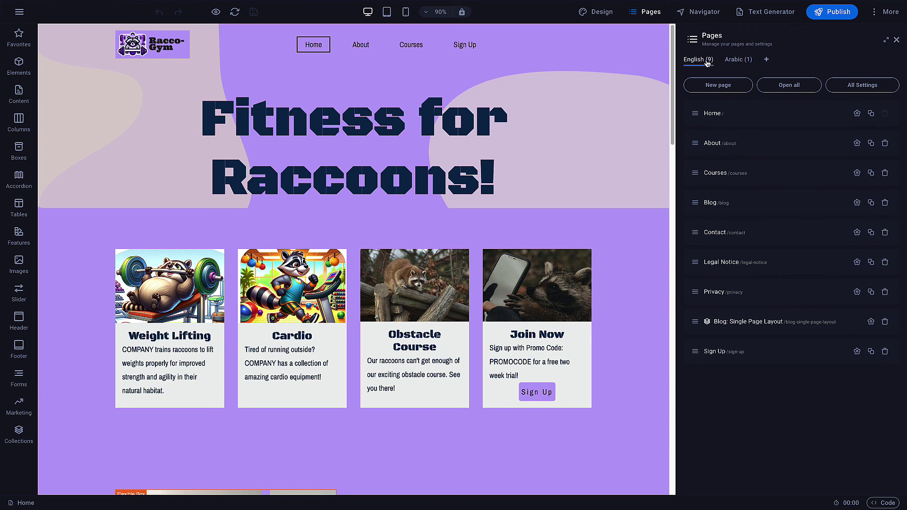
pyautogui.click(874, 18)
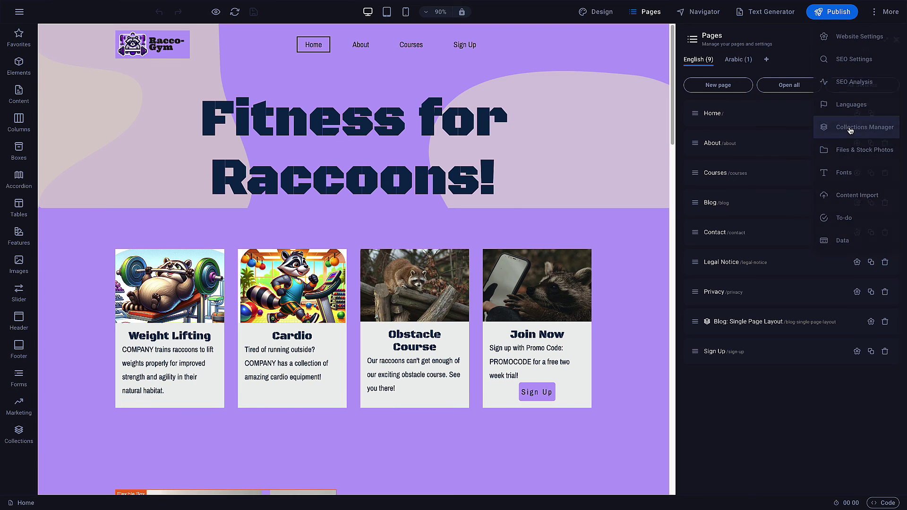
pyautogui.click(844, 127)
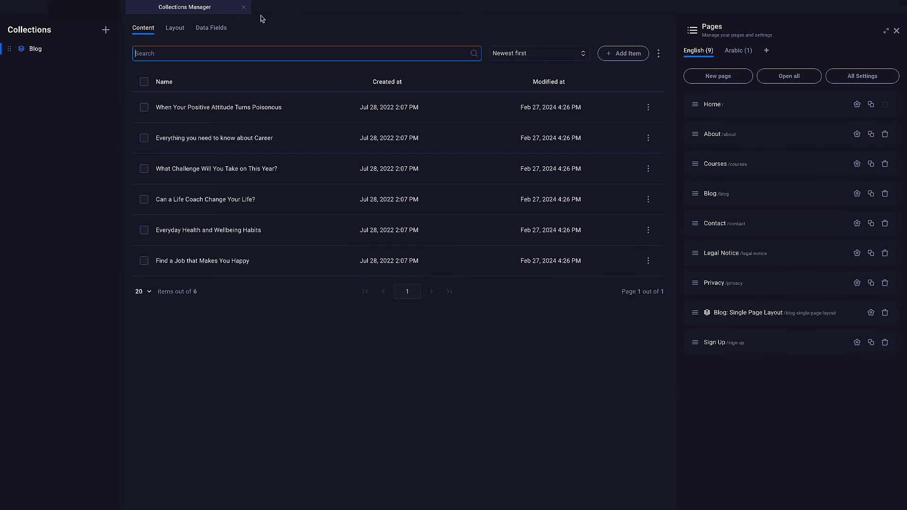
pyautogui.click(243, 7)
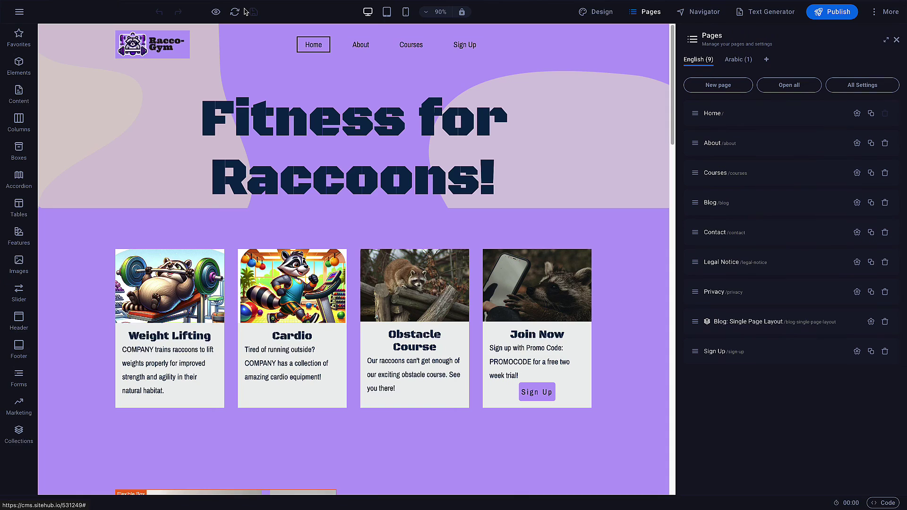
# Step: Look at the Content Import tool, then bring up the empty To-do list
pyautogui.click(893, 13)
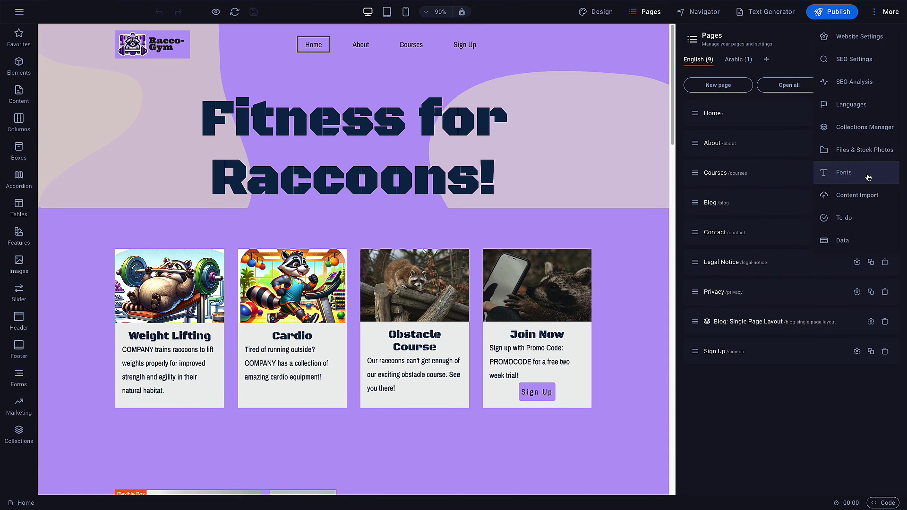
pyautogui.click(866, 196)
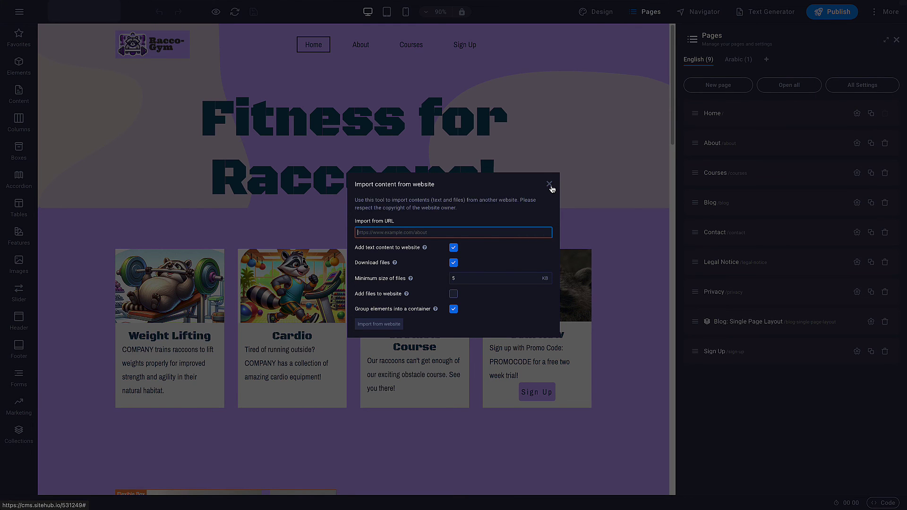
pyautogui.click(550, 187)
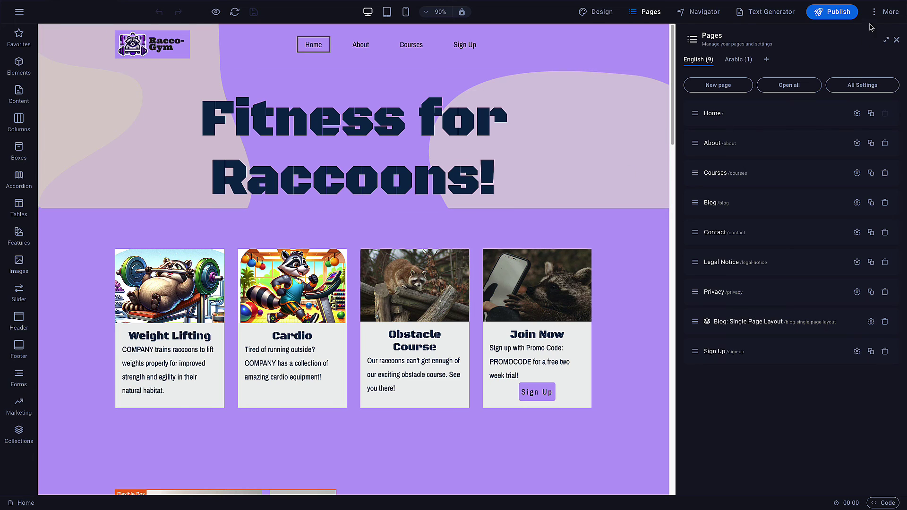
pyautogui.click(882, 21)
pyautogui.click(845, 217)
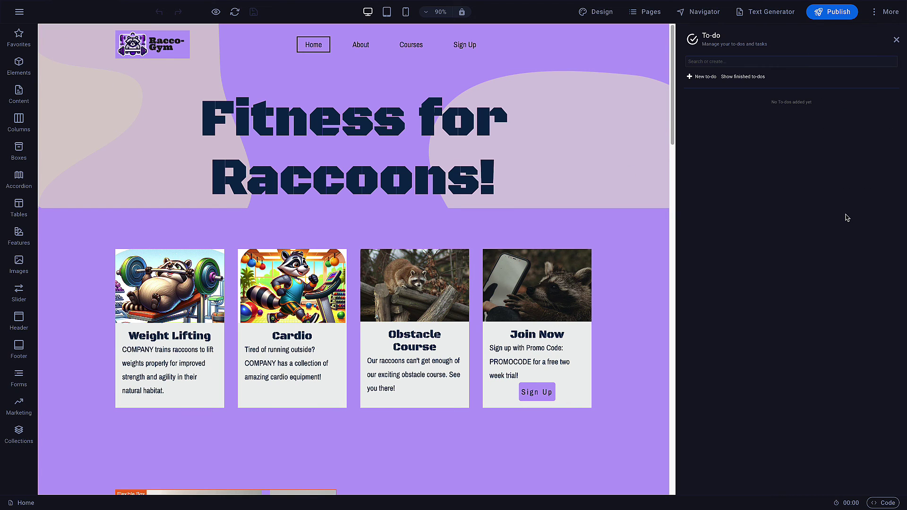
# Step: Create an 'Update Image' to-do attached to the Obstacle Course image
pyautogui.click(705, 77)
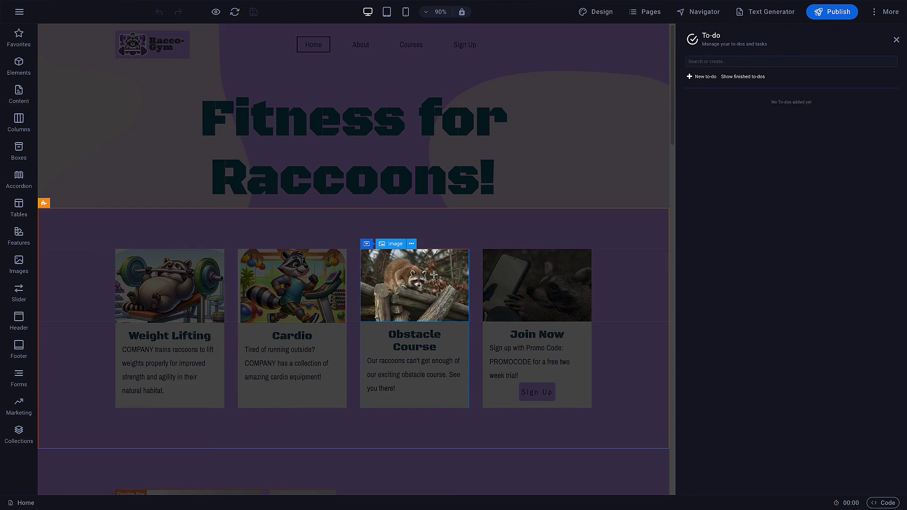
pyautogui.click(417, 282)
pyautogui.write('Update Image')
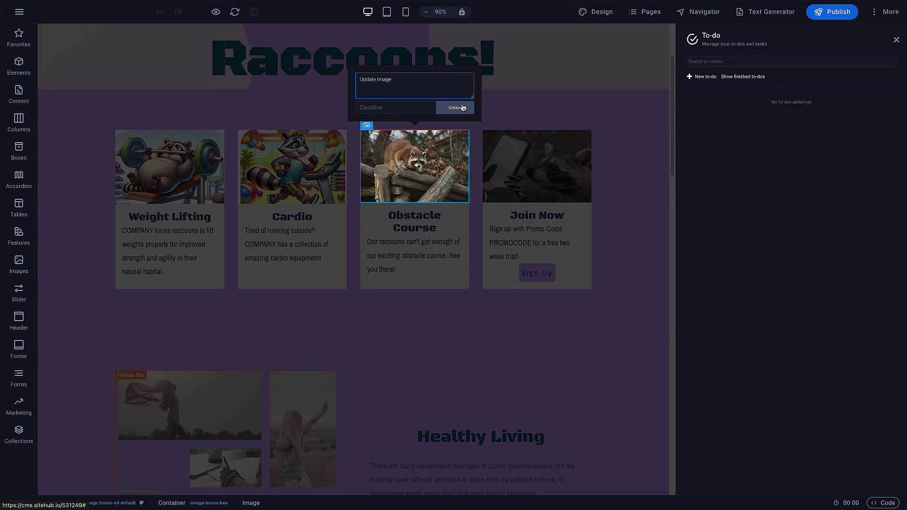
pyautogui.click(463, 108)
# Step: Create a second 'Update Image' to-do attached to the Join Now image
pyautogui.click(702, 77)
pyautogui.click(550, 169)
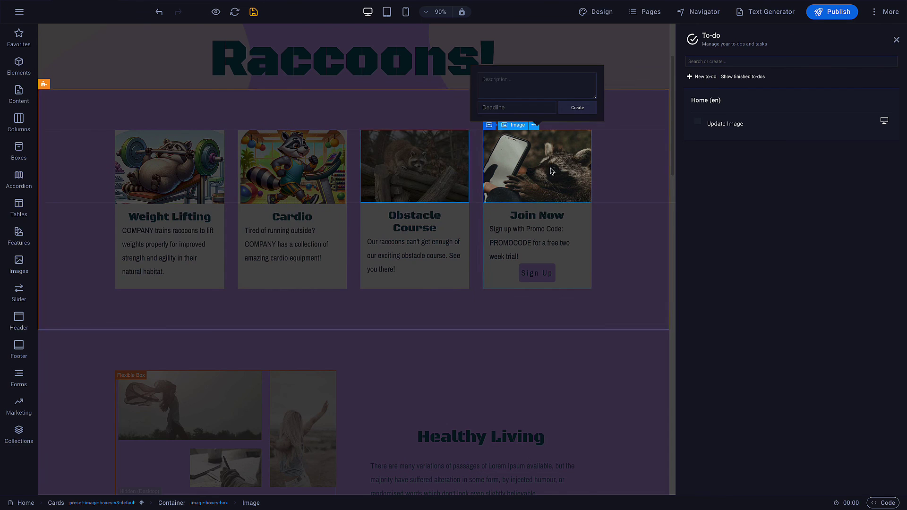
pyautogui.write('Upda')
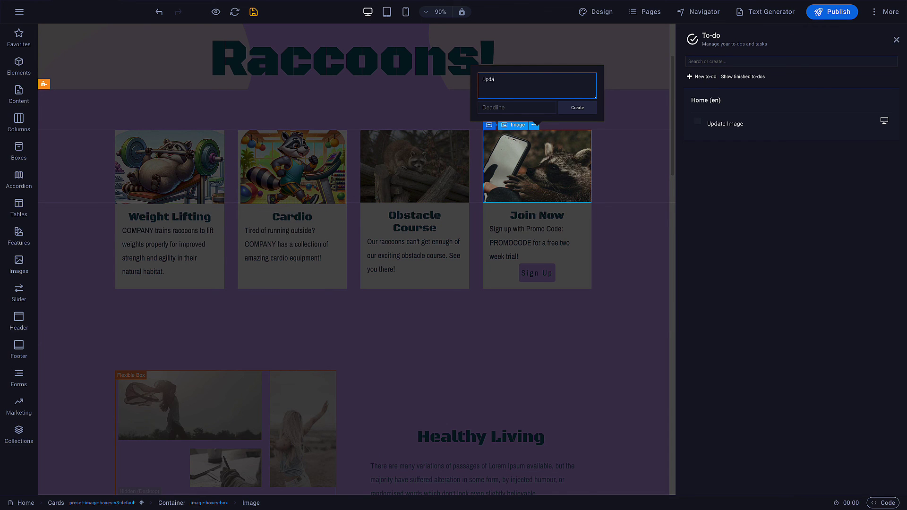
pyautogui.write('te Image')
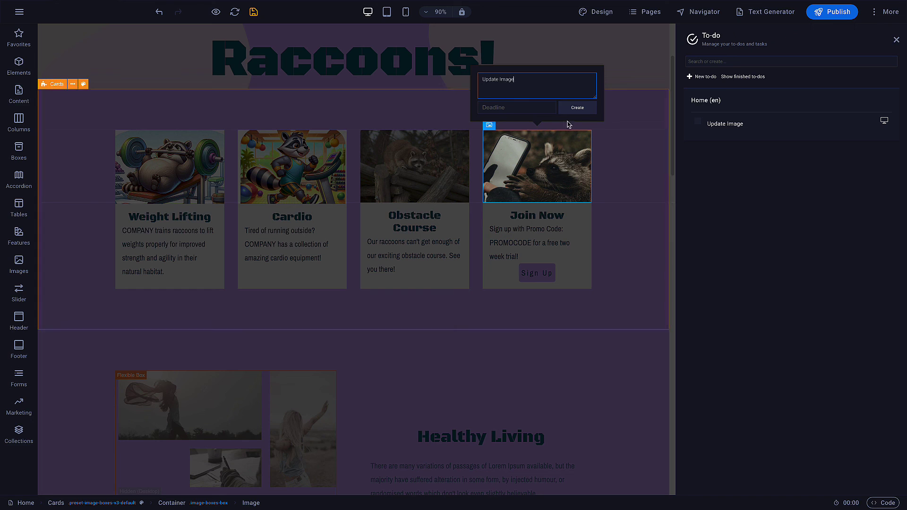
pyautogui.click(576, 108)
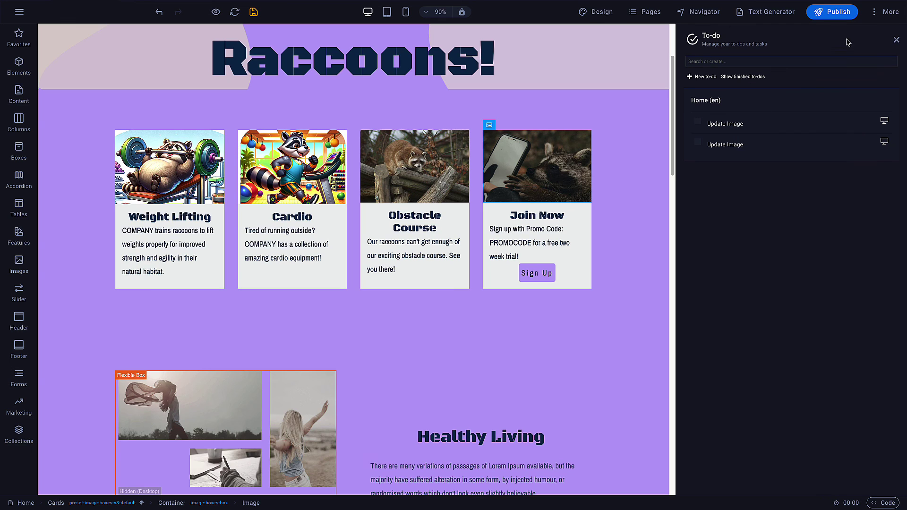
pyautogui.click(878, 15)
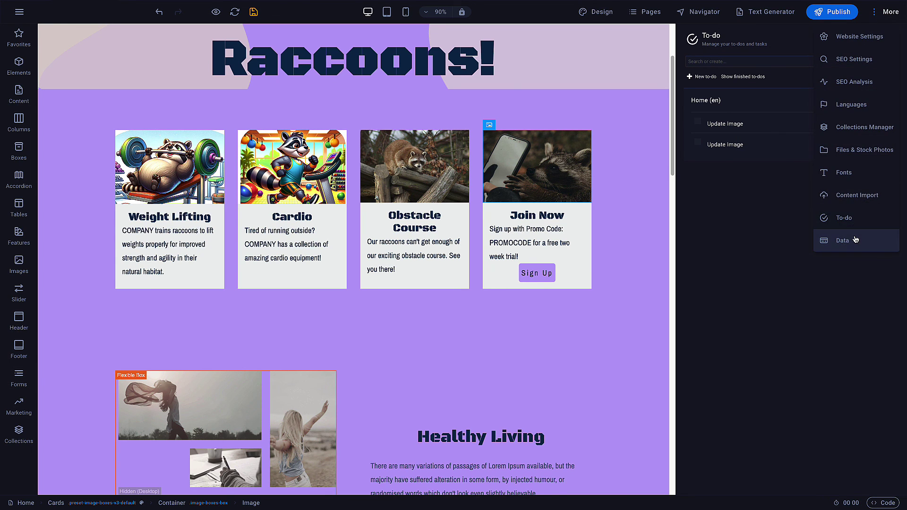
# Step: Change the Company contact data from Life Coach to Racco-Gym
pyautogui.click(855, 239)
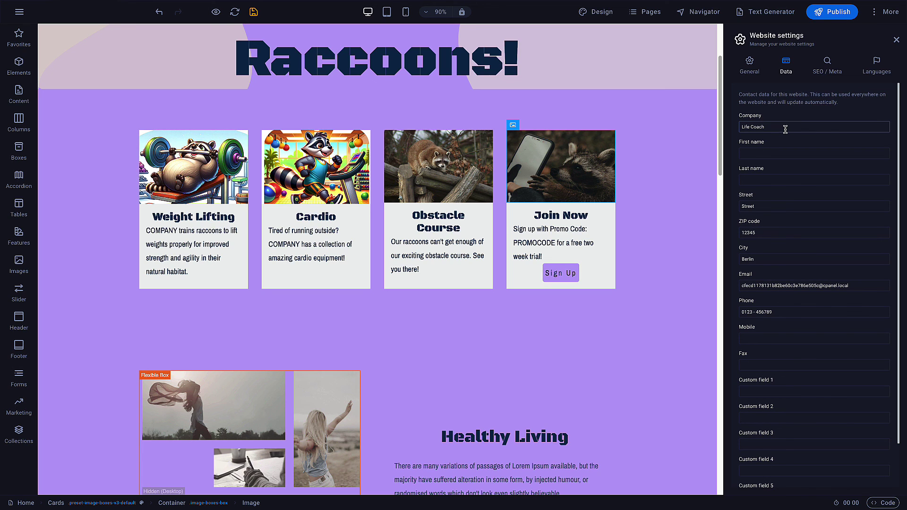
pyautogui.moveTo(785, 129); pyautogui.dragTo(741, 129)
pyautogui.write('Racco-Gym')
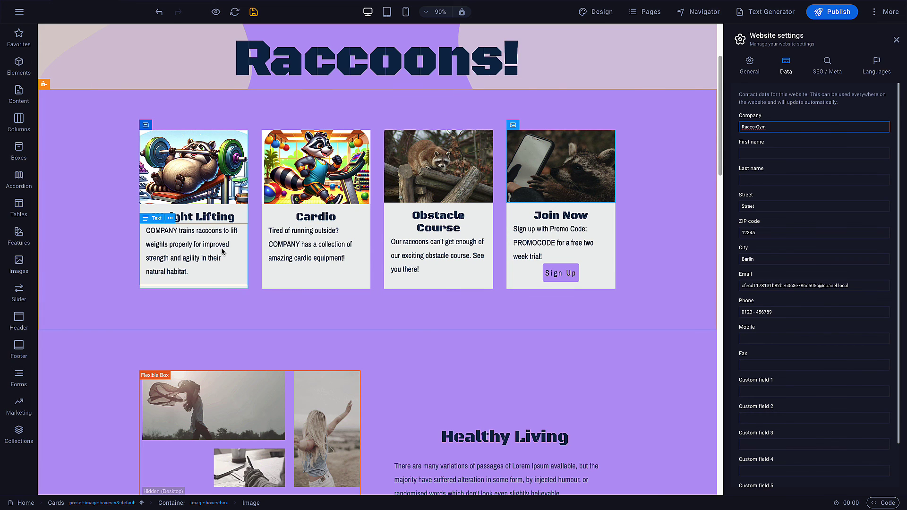
# Step: Replace COMPANY with the inserted company-name field in the Weight Lifting and Cardio card texts
pyautogui.click(156, 235)
pyautogui.doubleClick(251, 230)
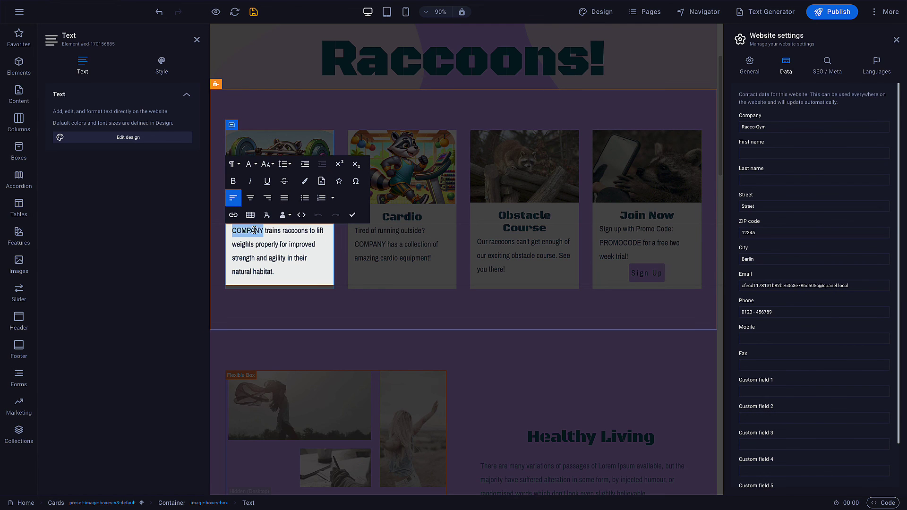
pyautogui.click(282, 215)
pyautogui.click(290, 230)
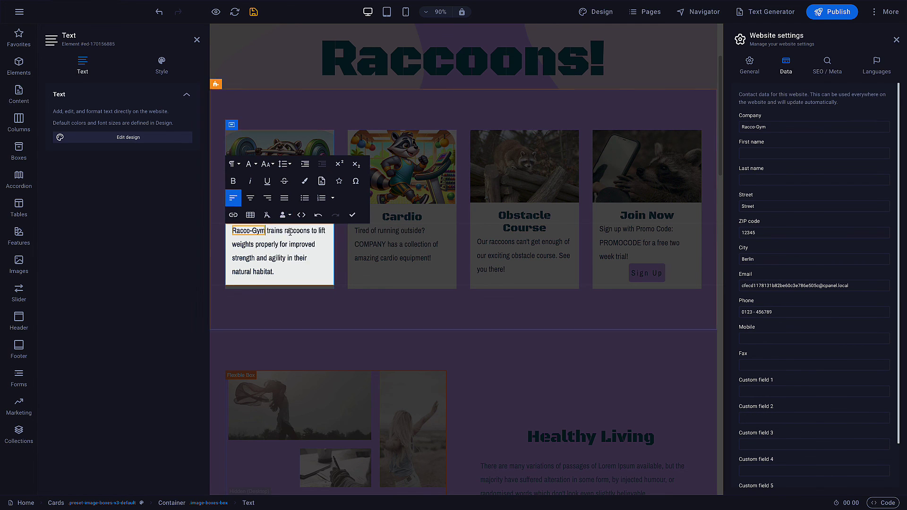
pyautogui.click(373, 220)
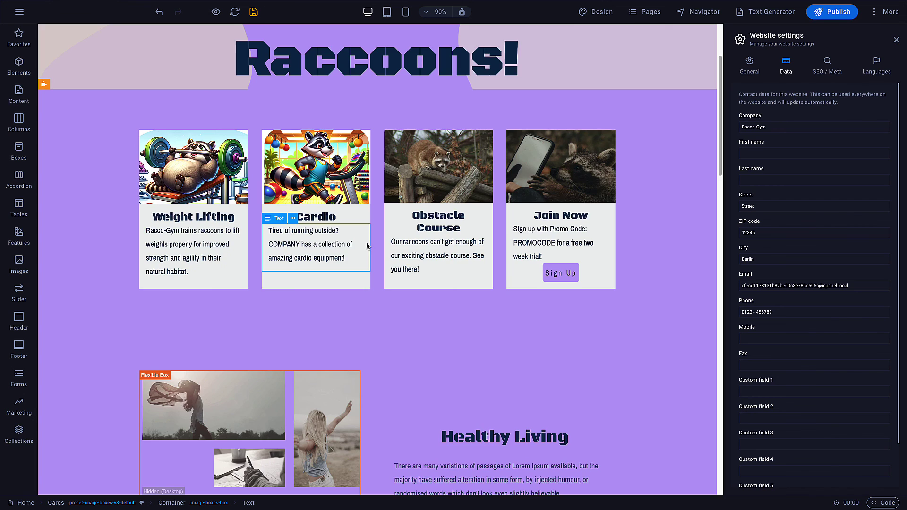
pyautogui.click(290, 248)
pyautogui.doubleClick(382, 244)
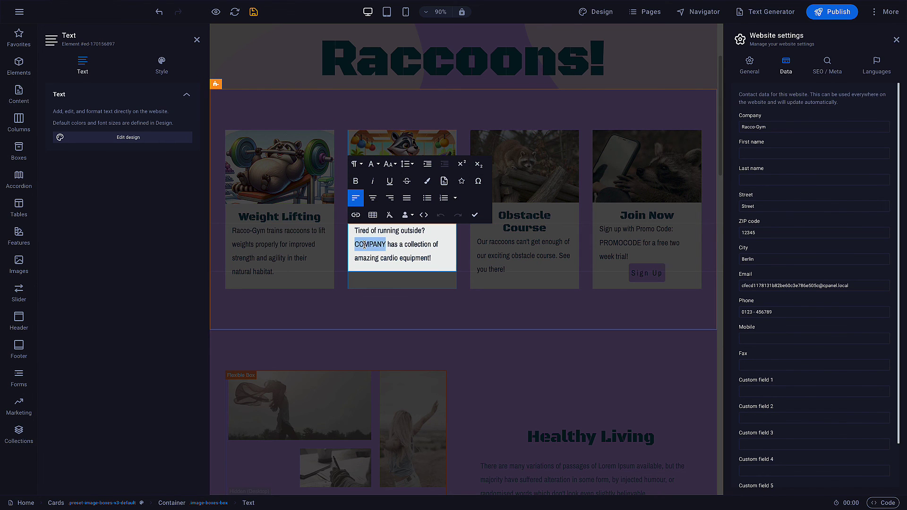
pyautogui.click(405, 215)
pyautogui.click(409, 231)
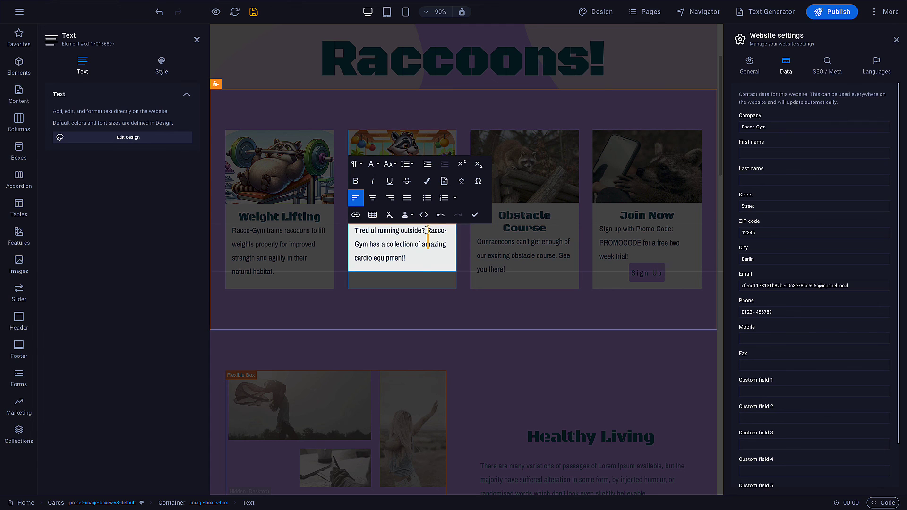
pyautogui.click(473, 218)
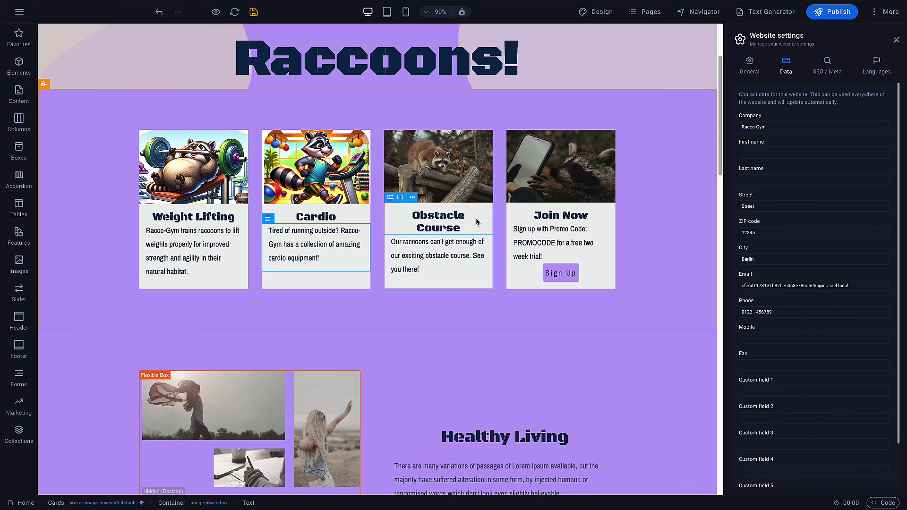
# Step: Change the company name to RACCO-GYM and close the Website settings panel
pyautogui.moveTo(775, 126); pyautogui.dragTo(735, 130)
pyautogui.write('RACCO-GYM')
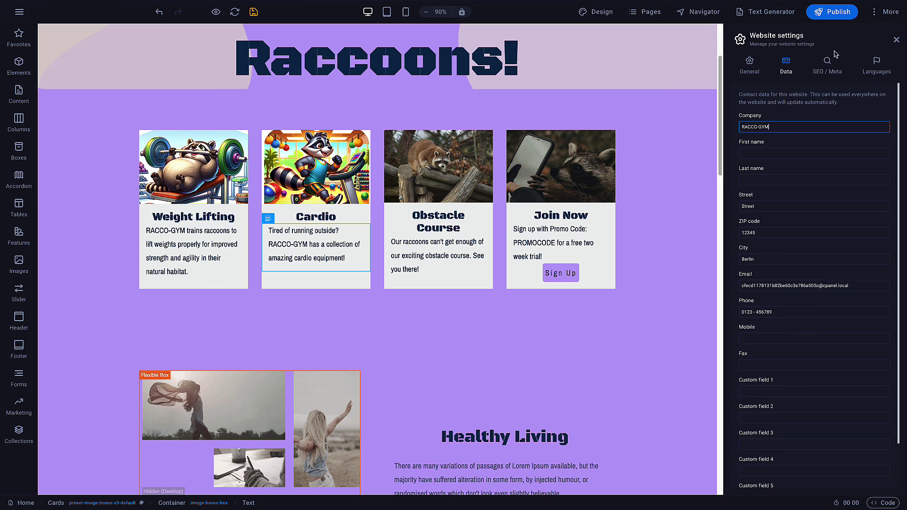
pyautogui.click(896, 40)
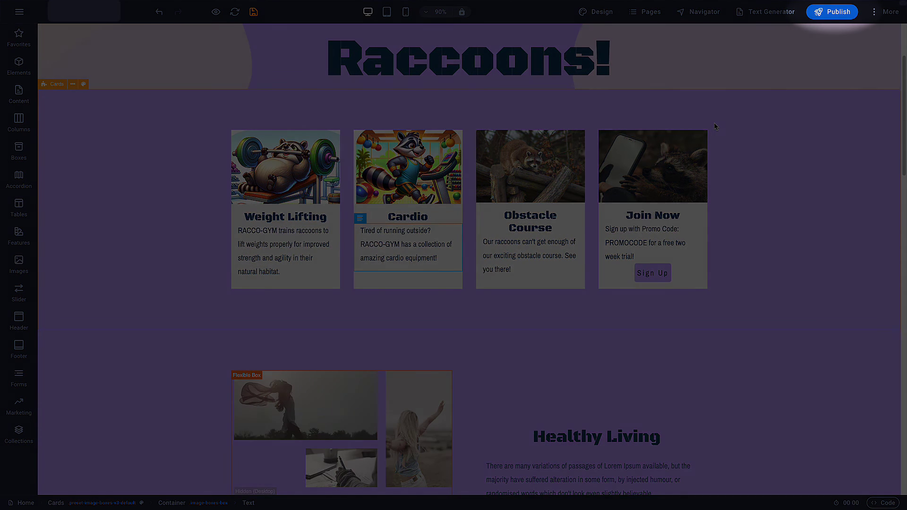
pyautogui.scroll(3, 715, 127)
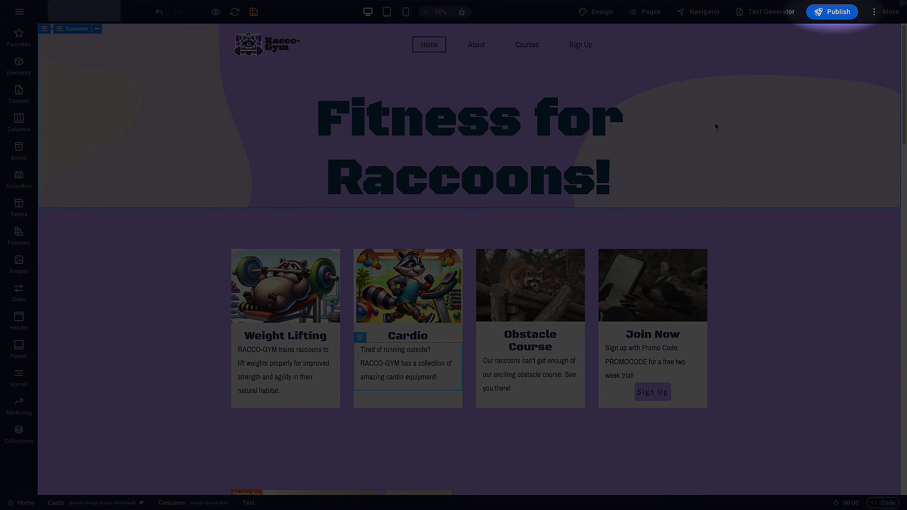